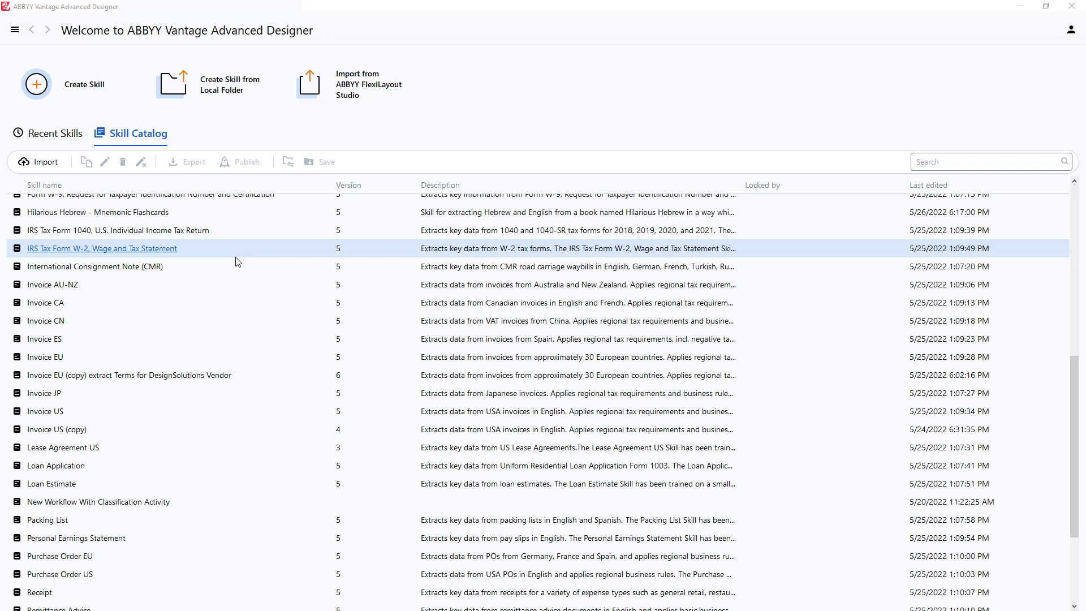
Duplicate the built-in Invoice EU skill for editing and upload all three invoice images from the Images folder.
left_click(54, 358)
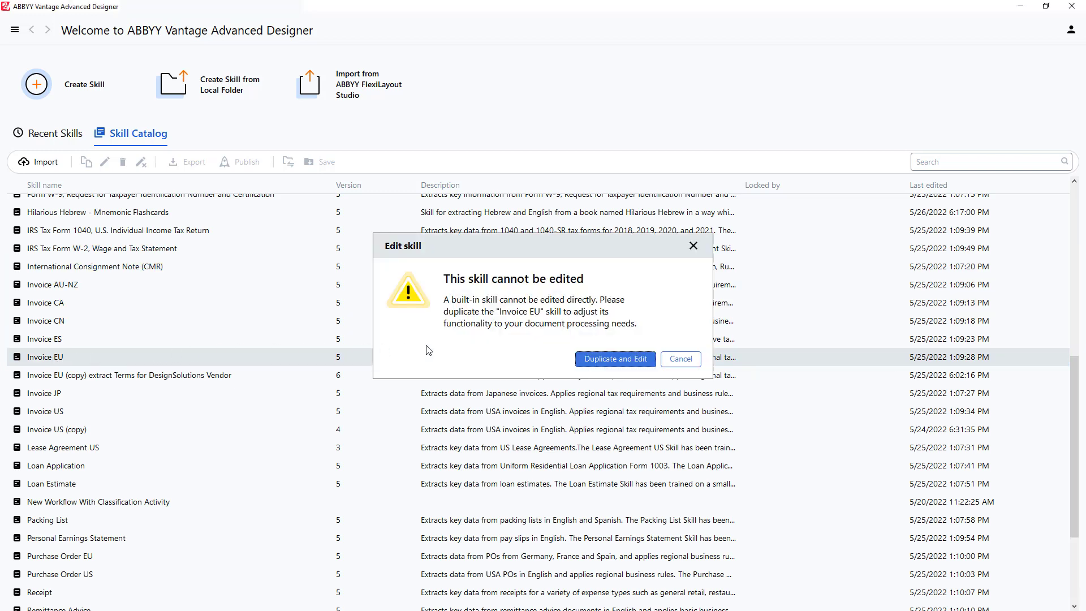
left_click(616, 359)
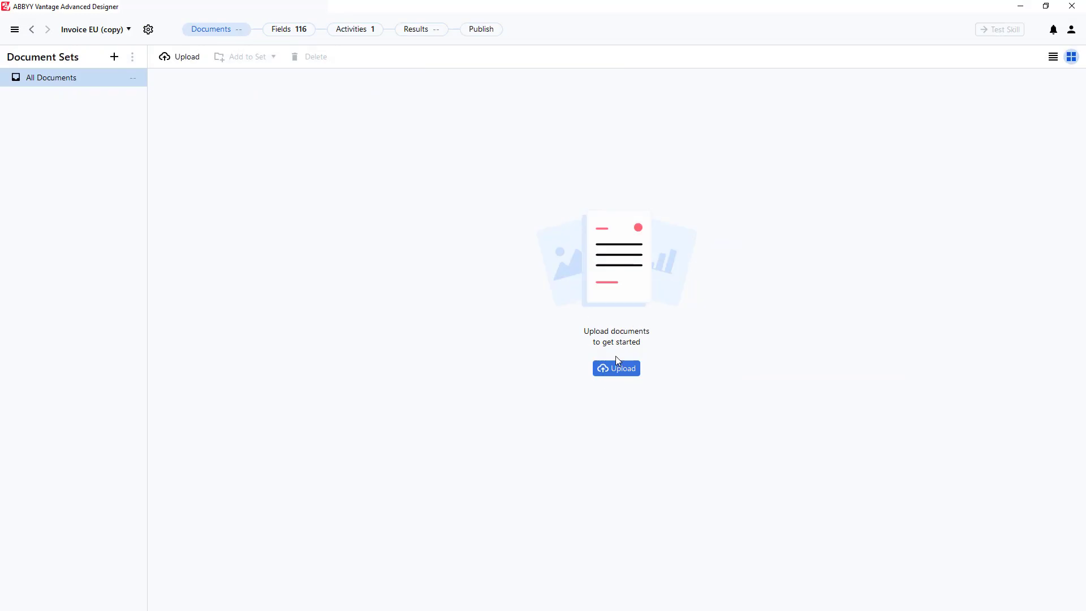
left_click(618, 364)
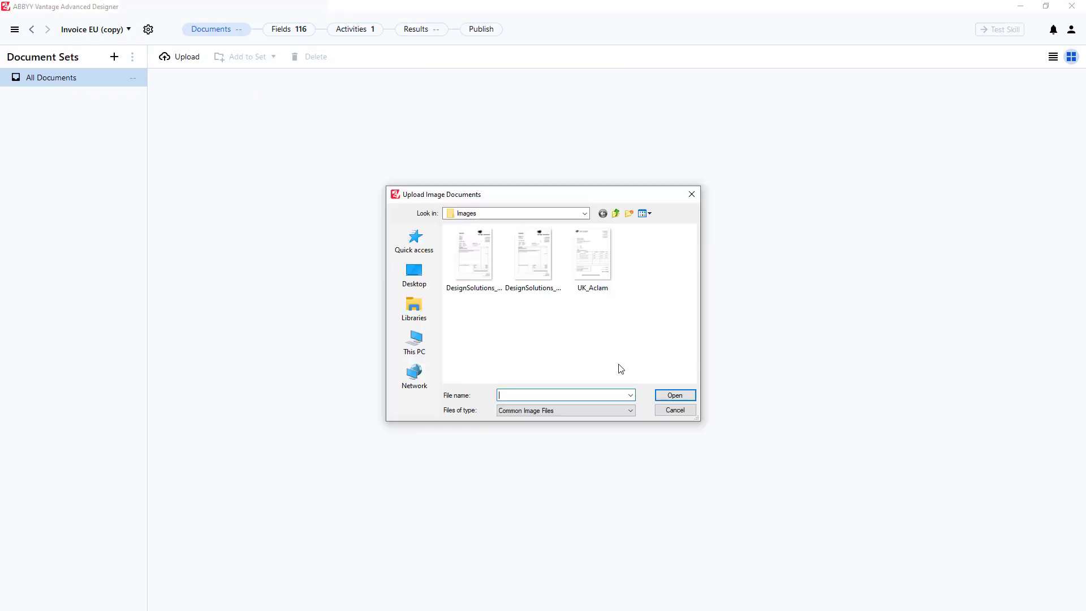
left_click_drag(637, 342, 470, 274)
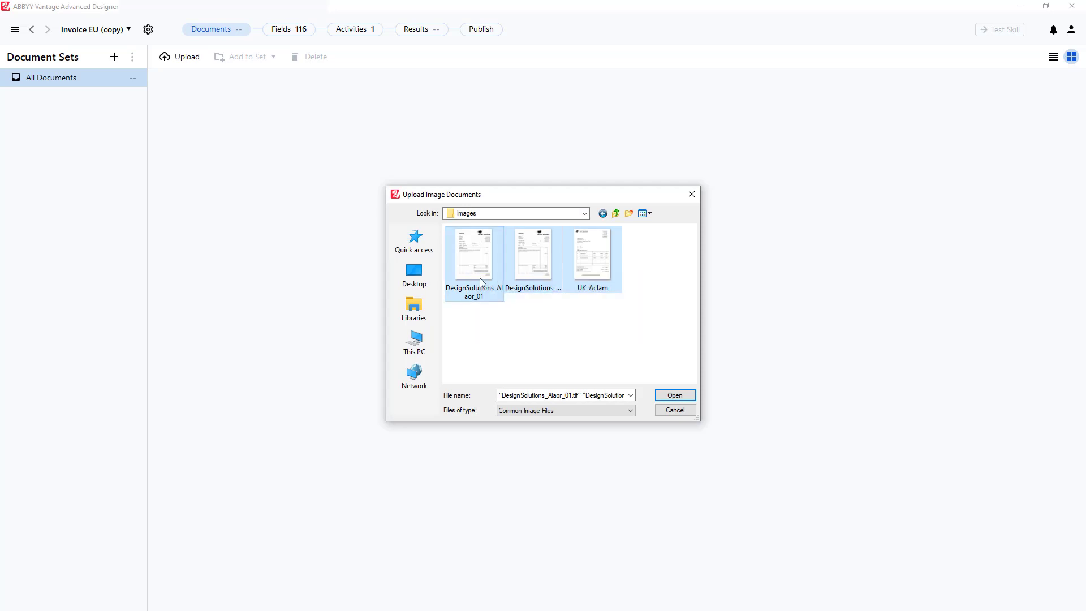
left_click(664, 398)
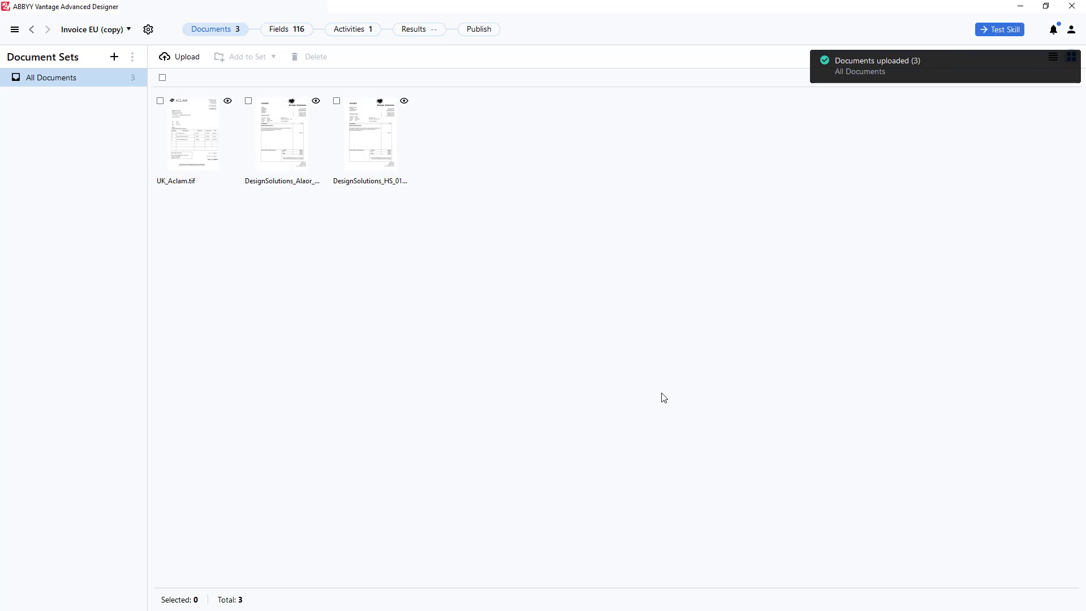
Add an IF condition after the Fast Learning activity, followed by an Extraction Rules activity.
left_click(342, 37)
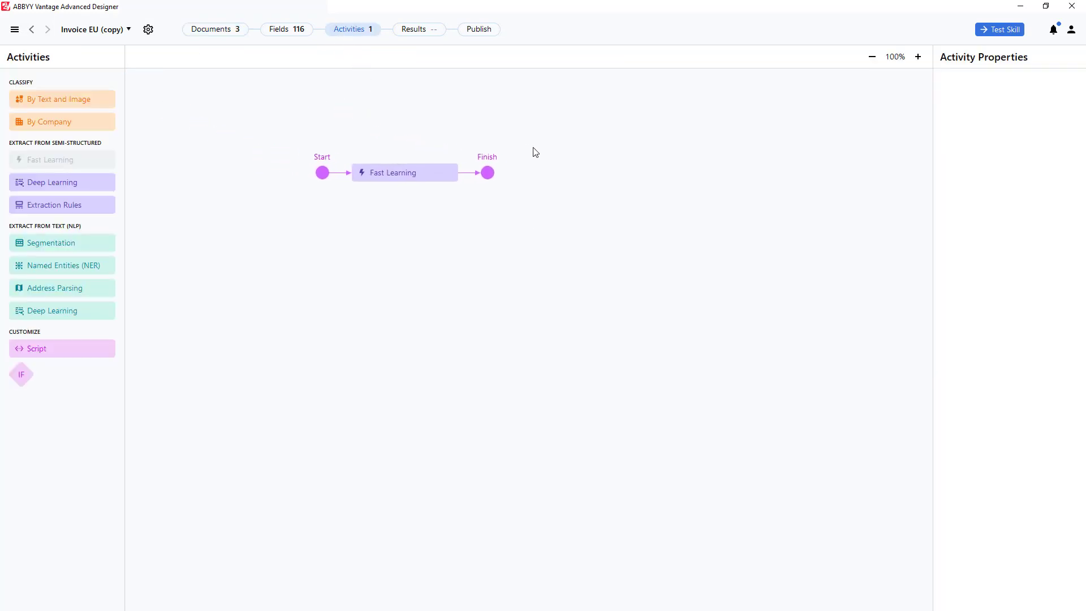
left_click(442, 184)
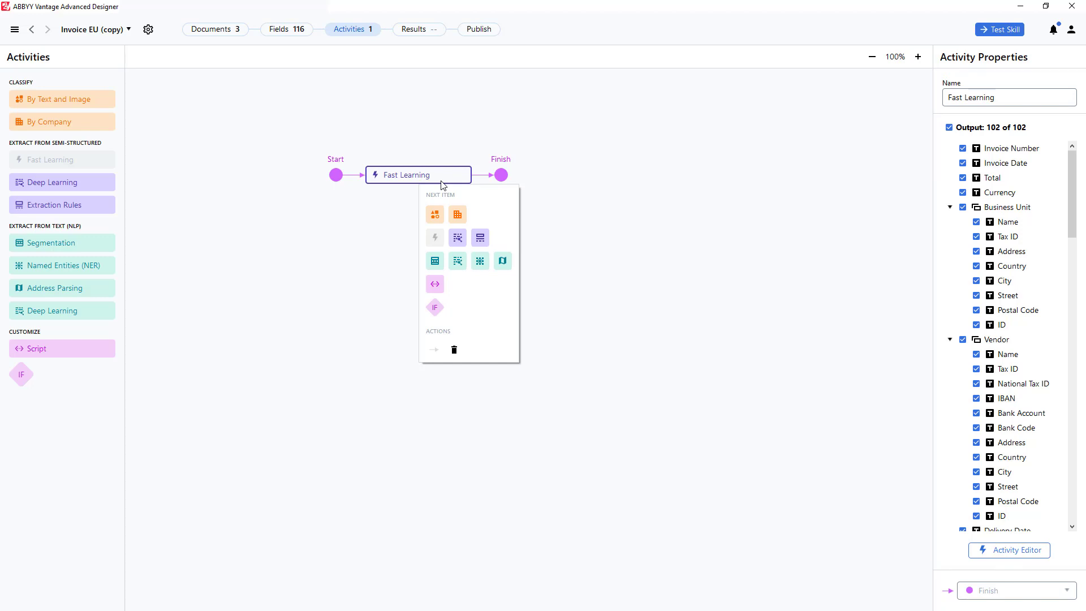
left_click(434, 308)
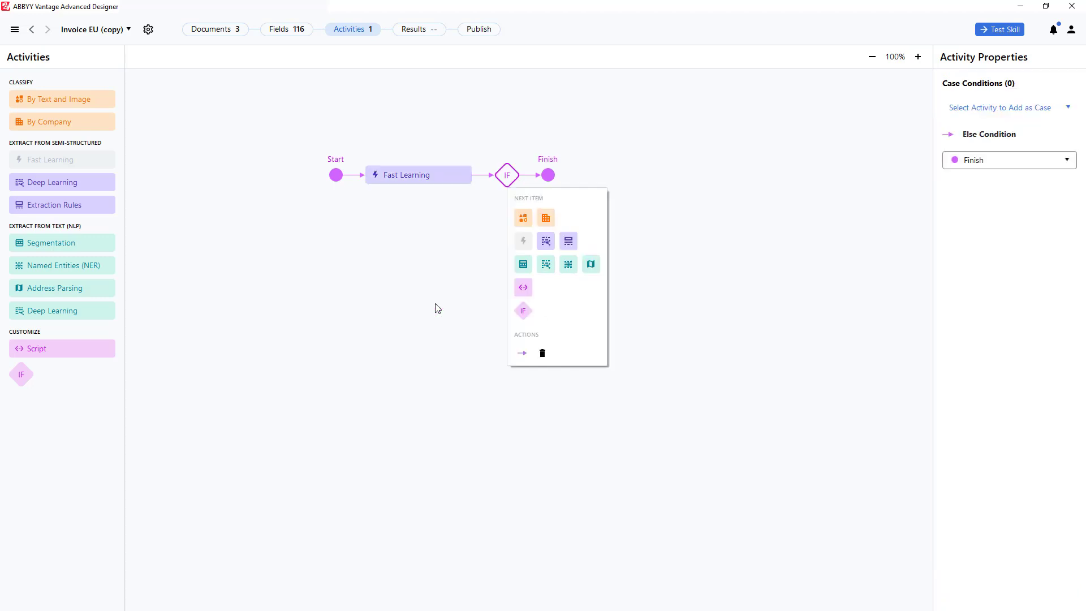
left_click(568, 241)
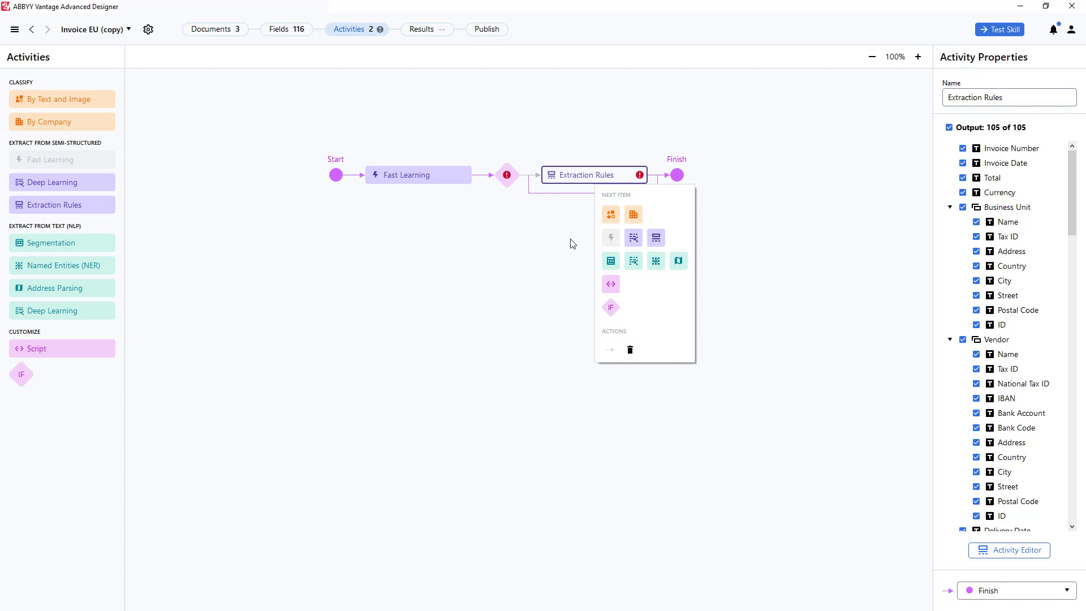
Deselect all output fields of the Extraction Rules activity and open its activity editor.
left_click(949, 128)
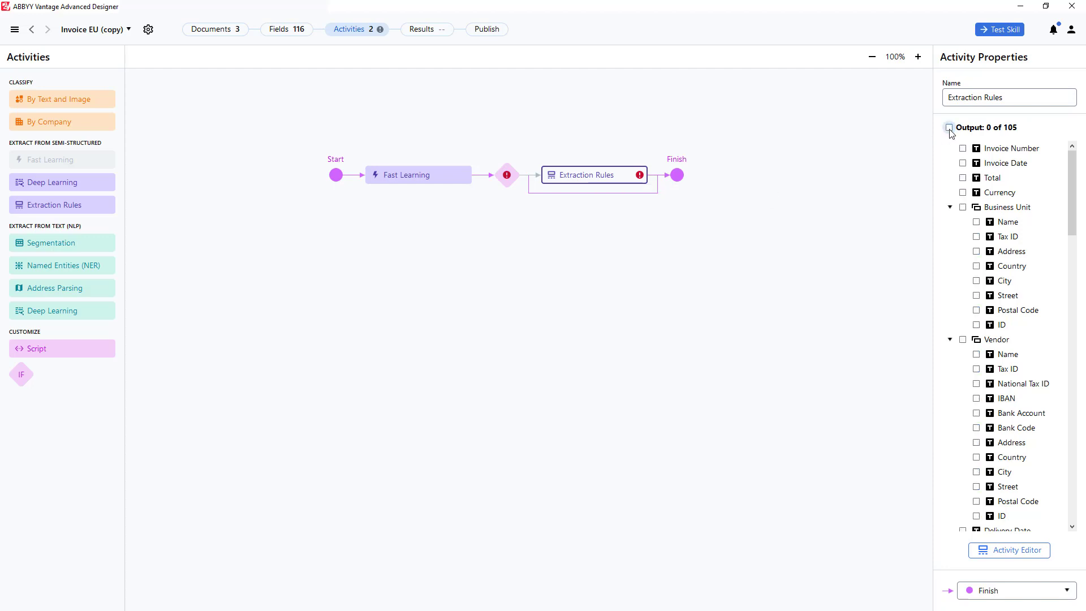
left_click(1008, 551)
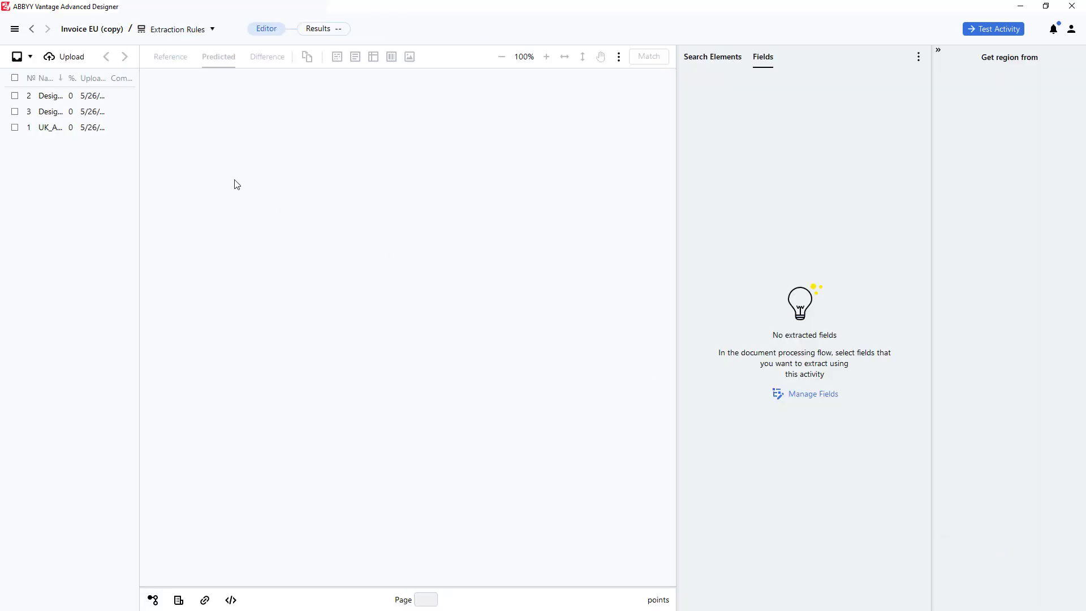
Examine where the payment terms appear on the two Design Solutions invoices and the UK_Aclam invoice.
left_click(105, 96)
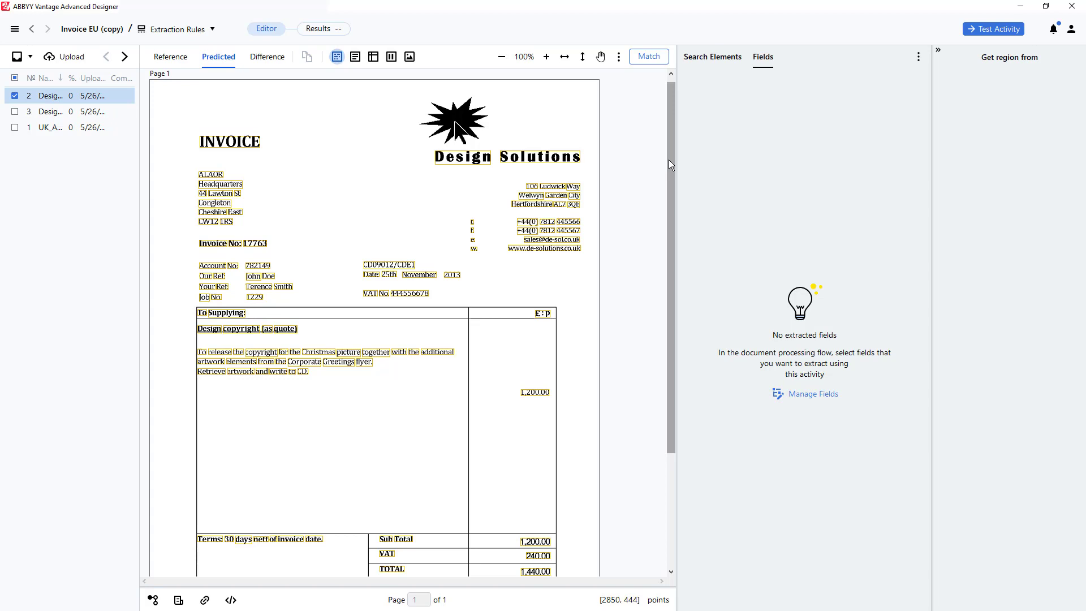
left_click_drag(669, 159, 680, 189)
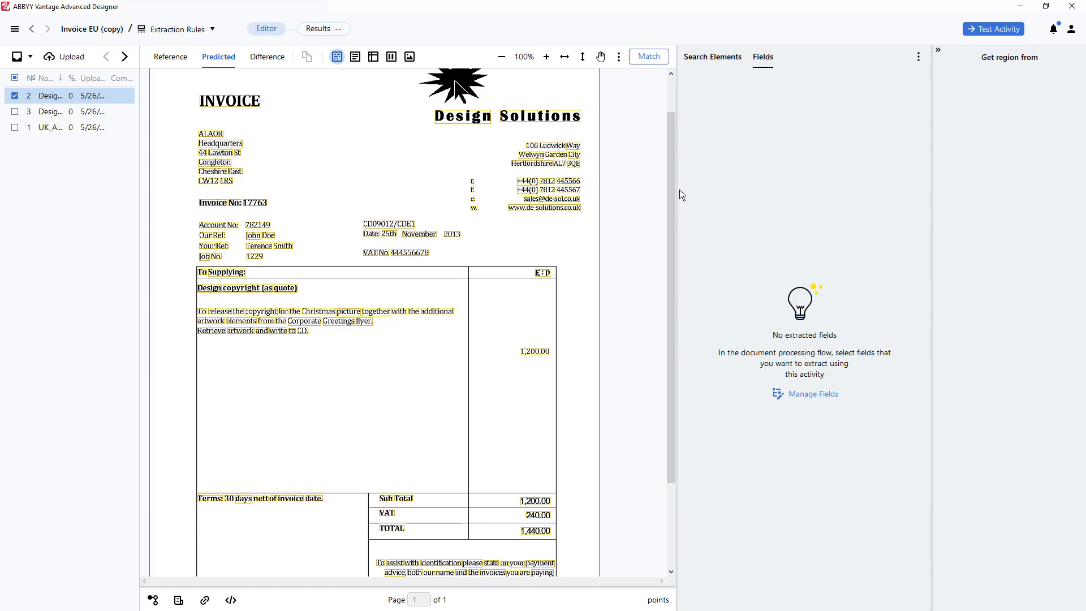
left_click(120, 112)
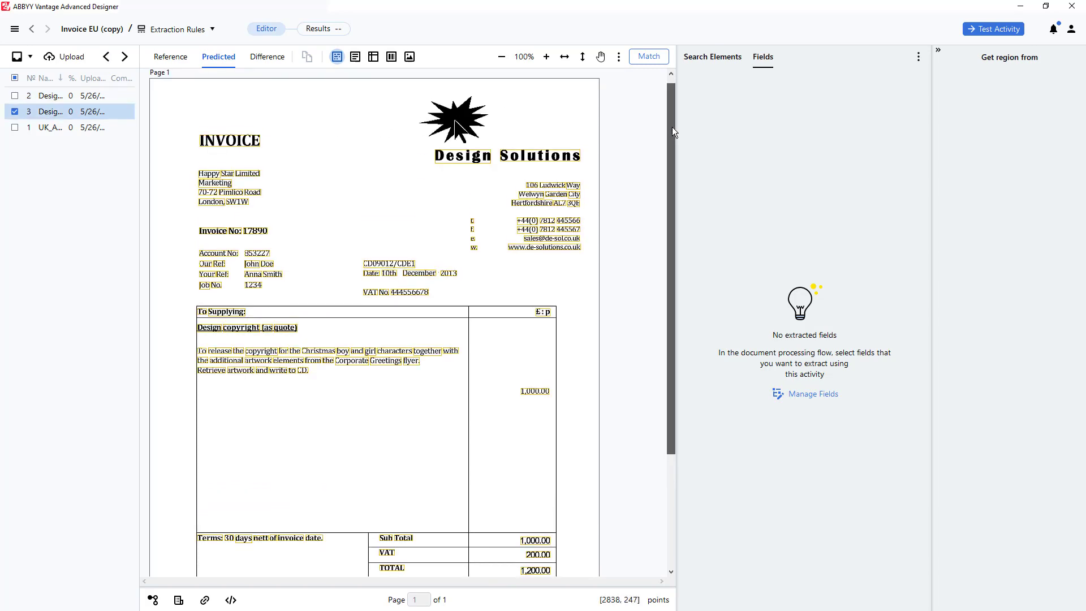
left_click_drag(672, 126, 684, 170)
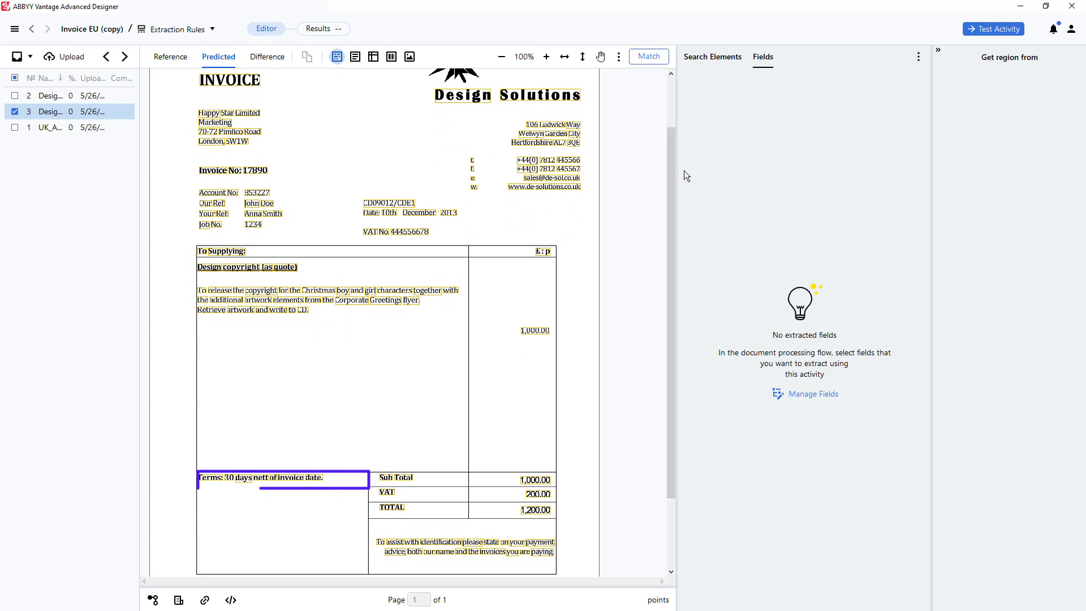
left_click(113, 127)
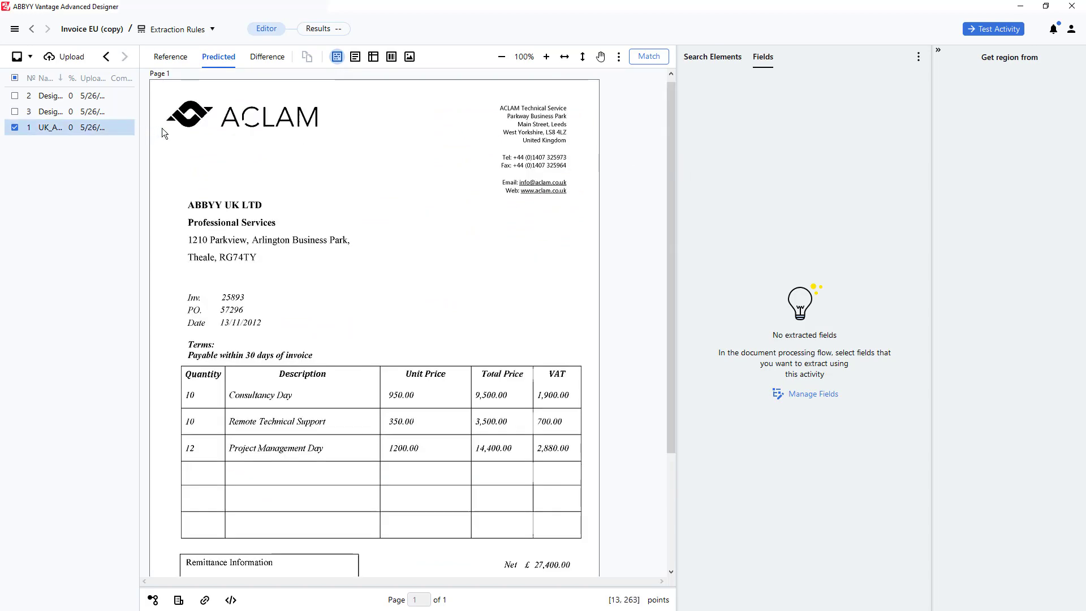
left_click_drag(670, 134, 686, 185)
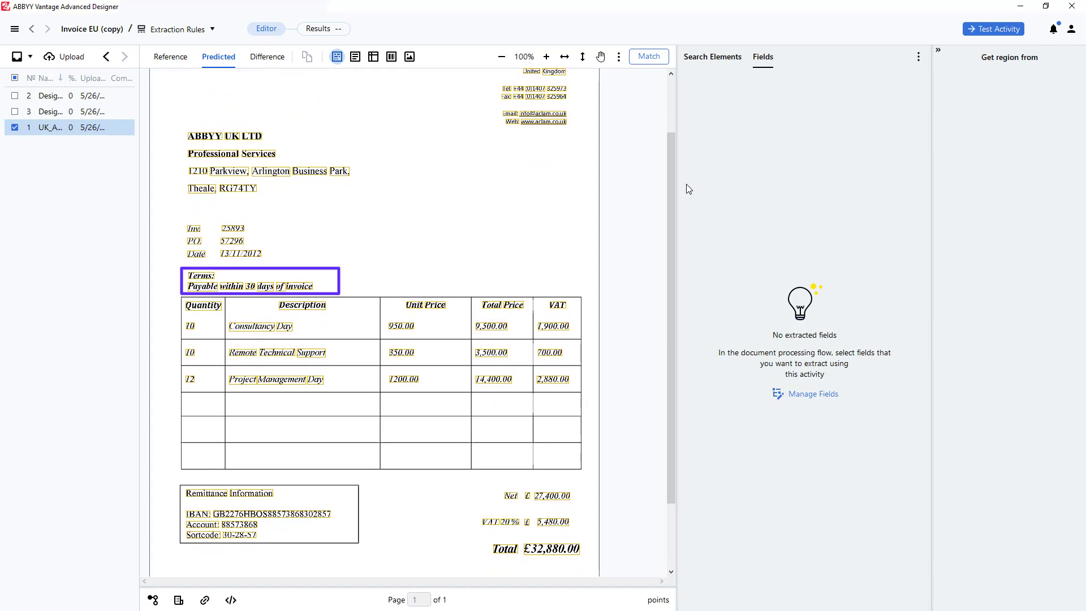
left_click(114, 100)
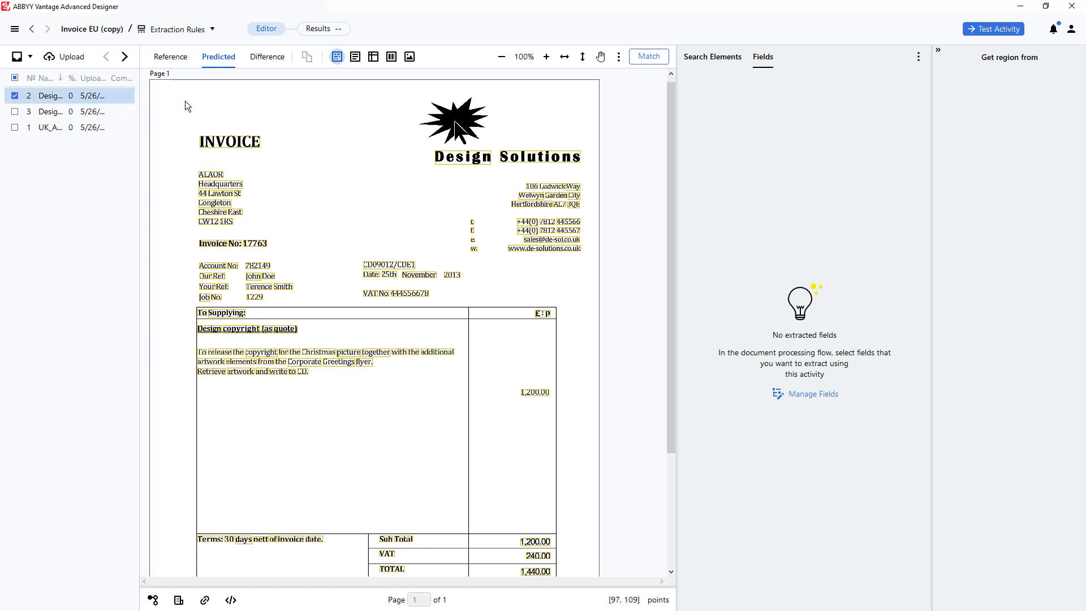
Add a text field named Terms to the skill's fields, include it in the Extraction Rules activity and save.
left_click(821, 396)
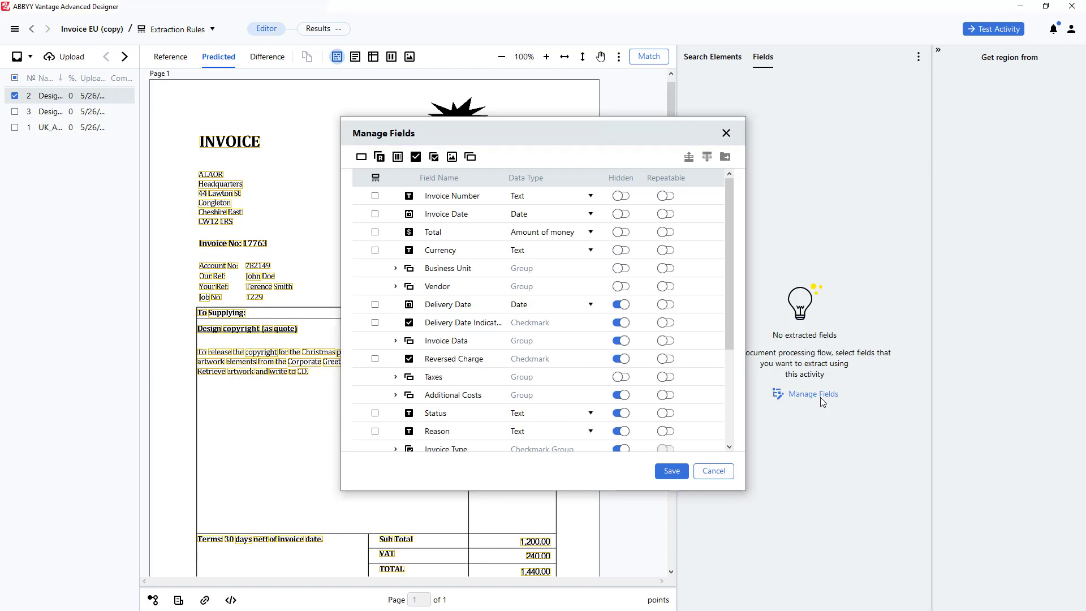
left_click(361, 156)
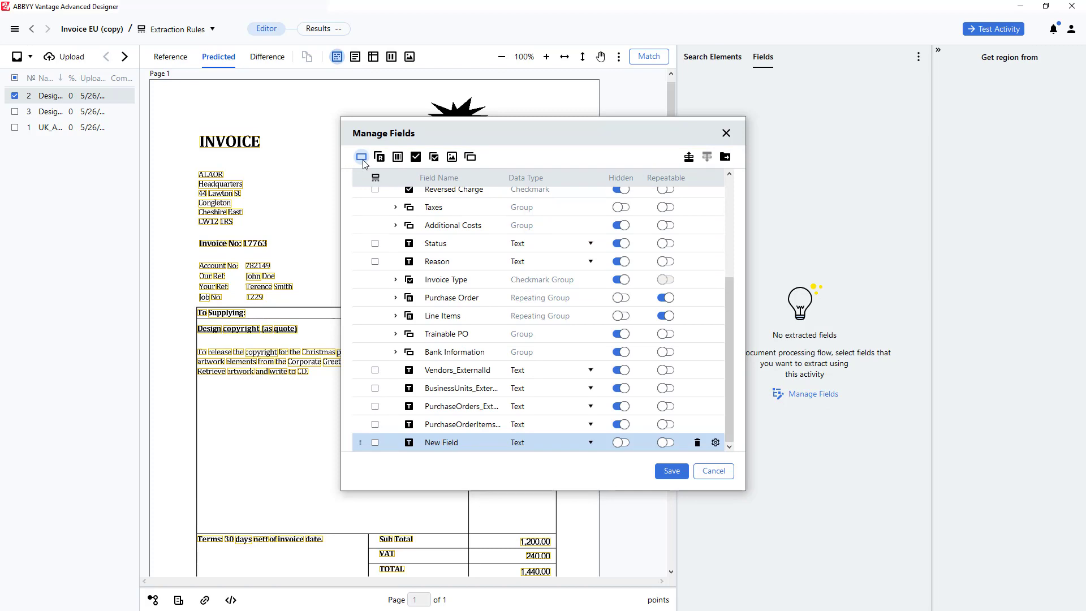
left_click(375, 442)
double_click(470, 444)
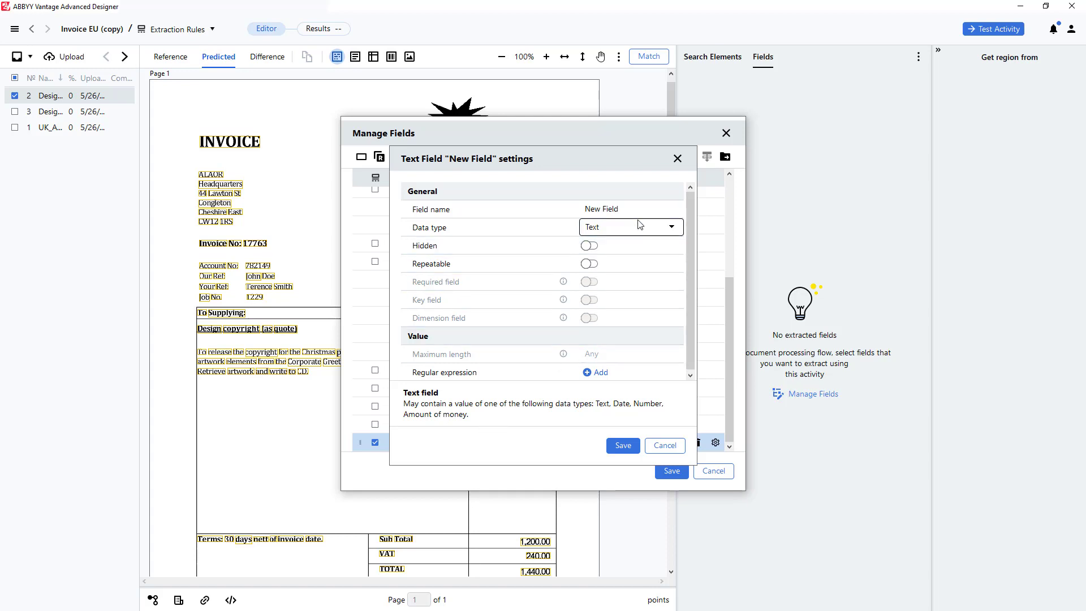
left_click_drag(635, 210, 582, 207)
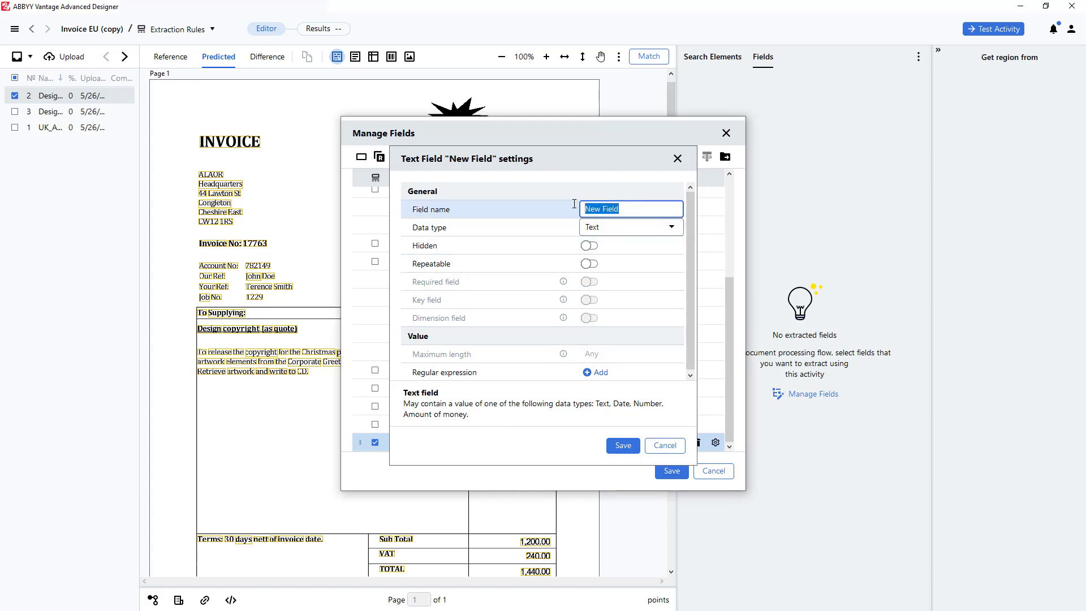
type("Terms")
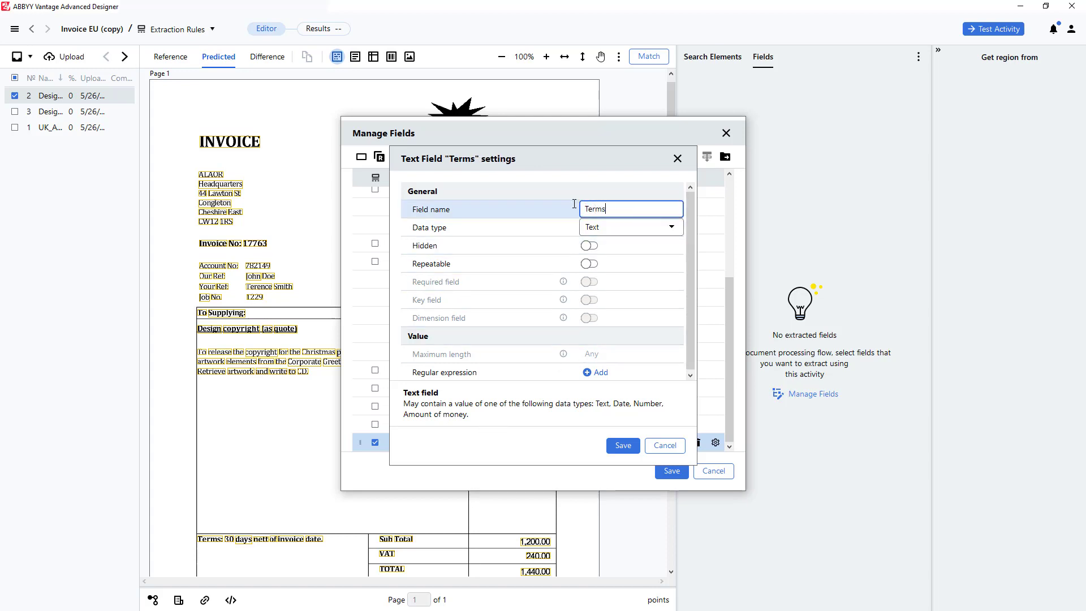
left_click(630, 446)
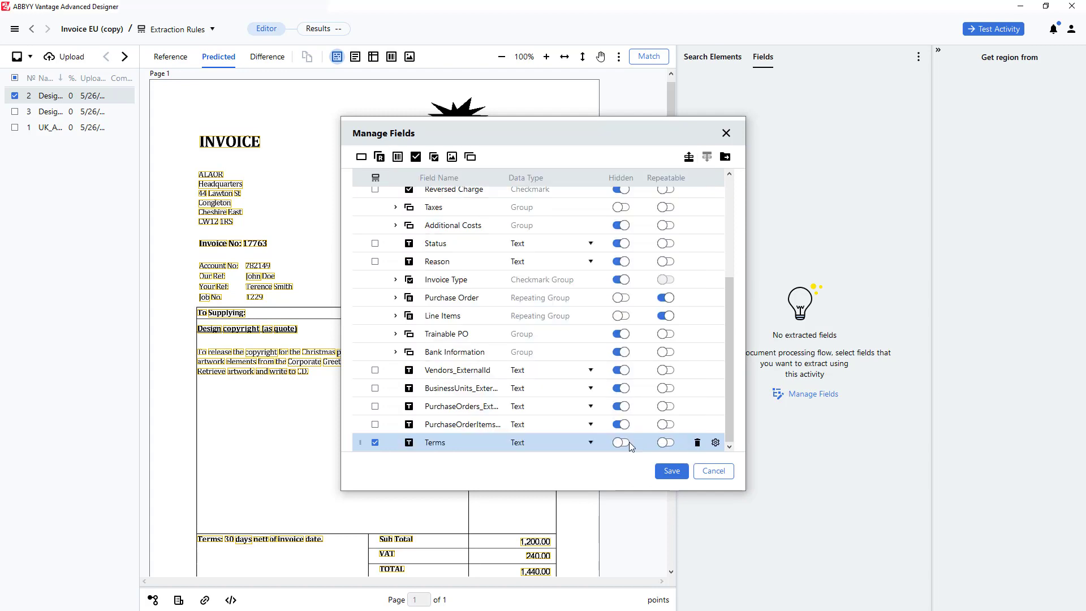
left_click(669, 473)
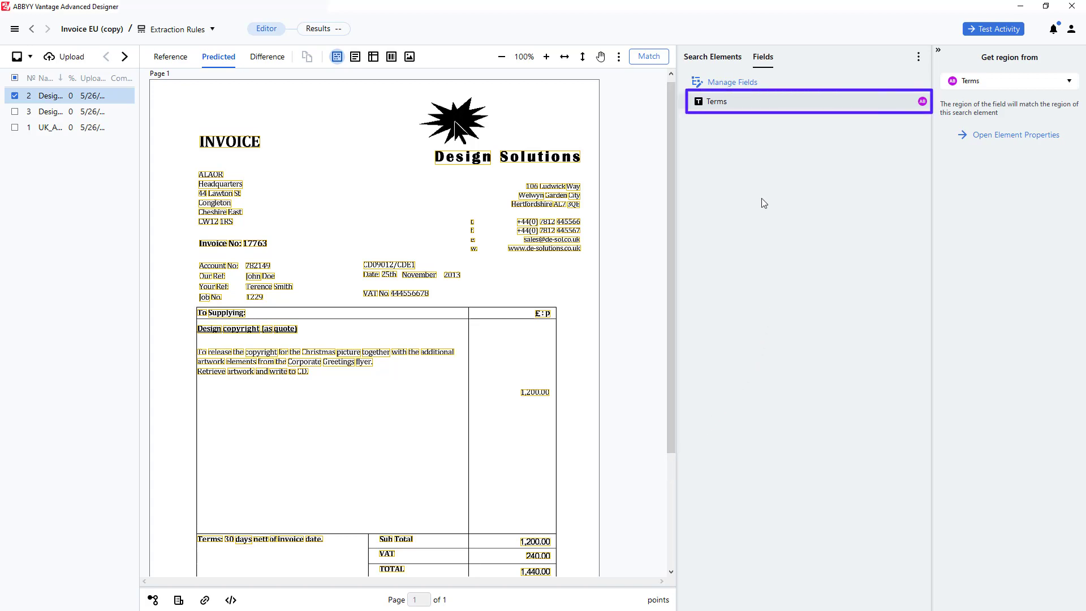
Delete the Terms character string from the search elements.
left_click(724, 59)
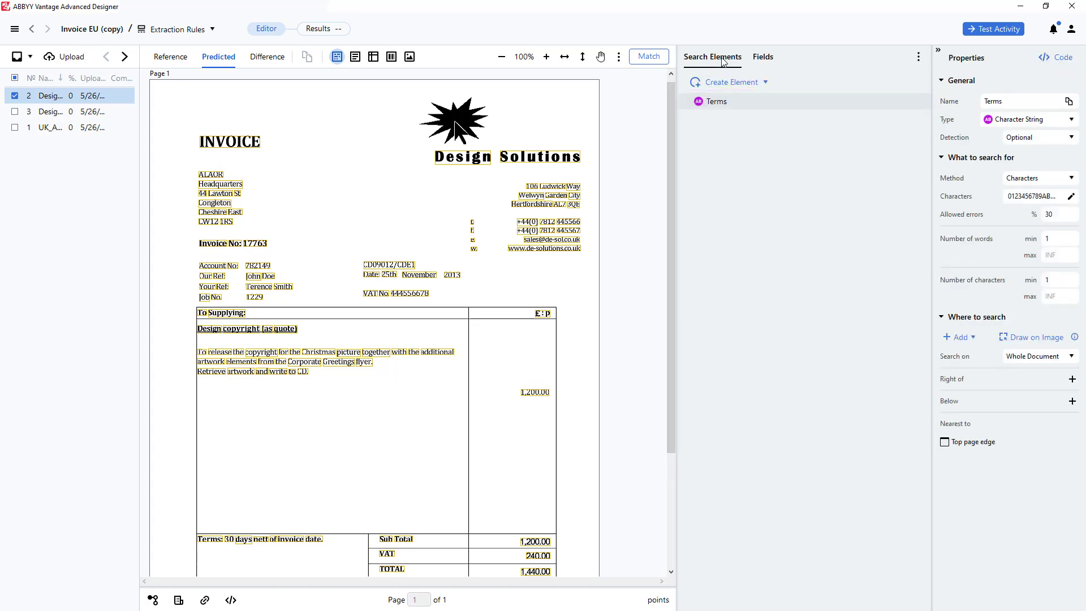
right_click(746, 102)
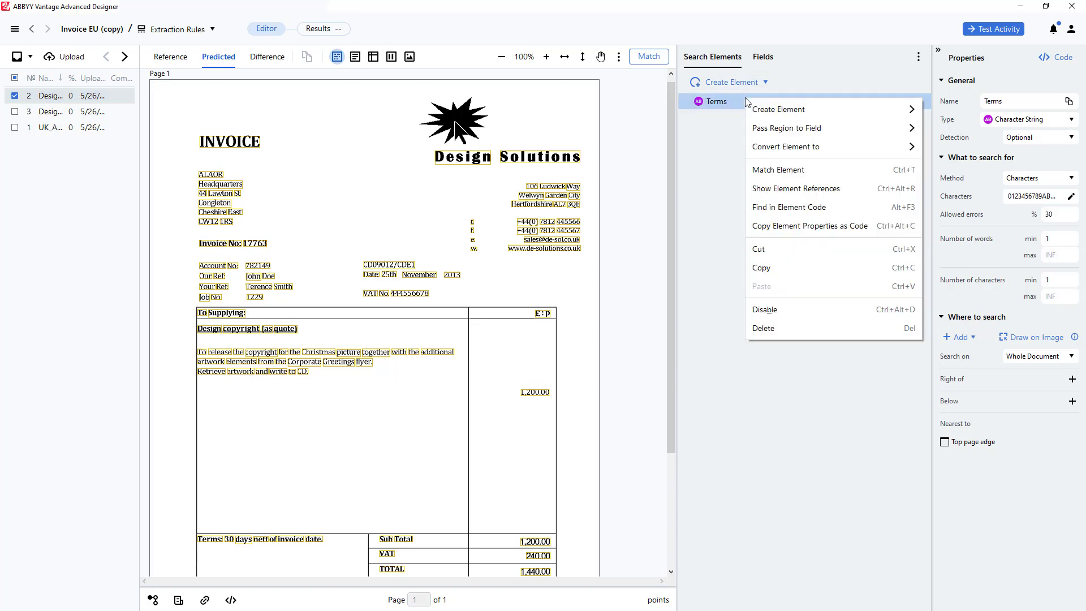
left_click(771, 328)
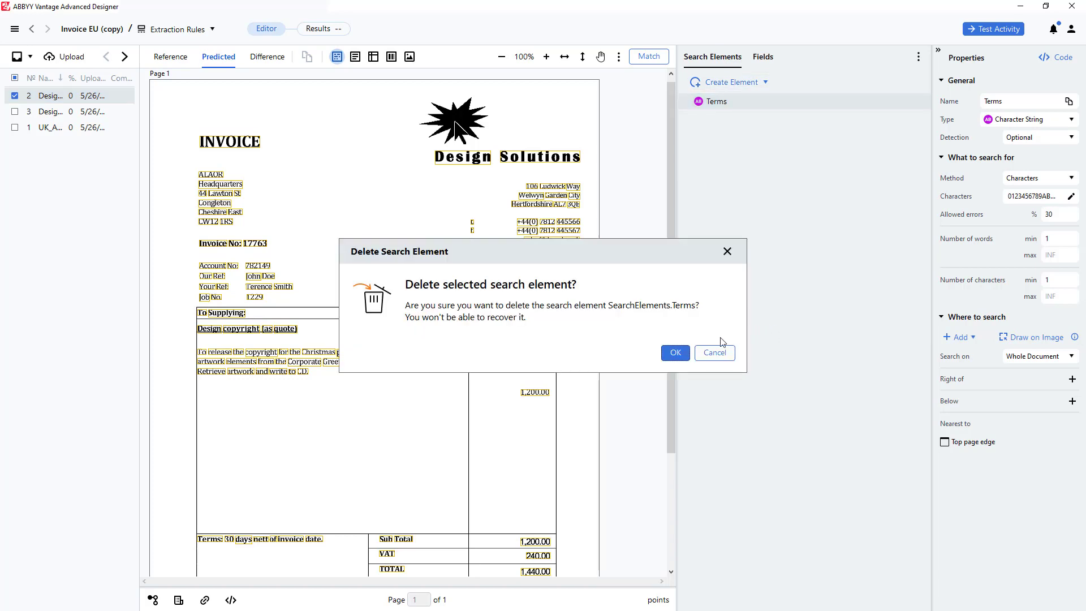
left_click(676, 353)
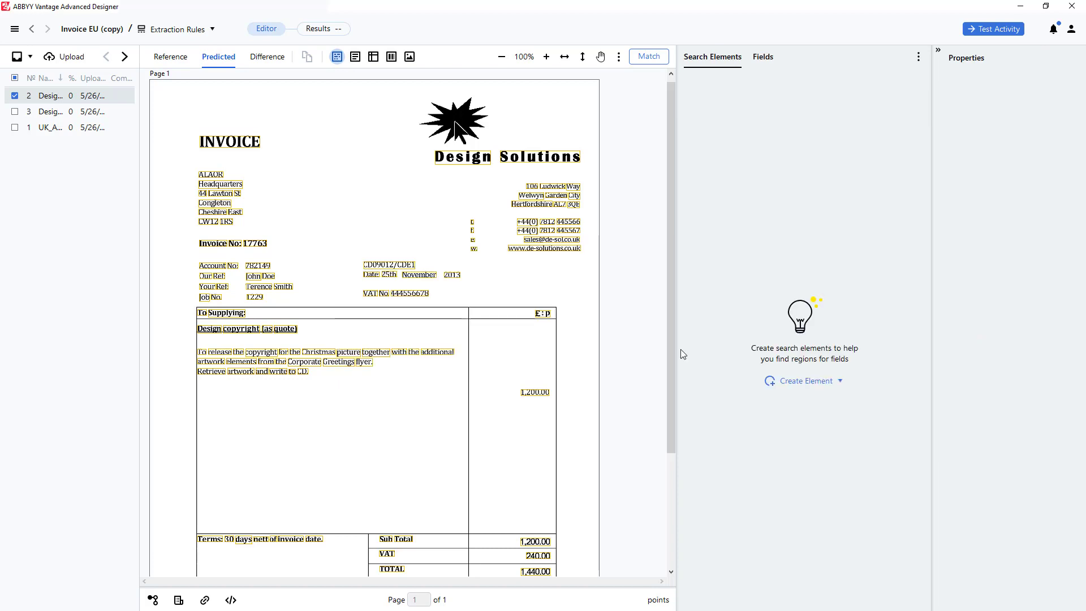
Create a Static Text search element named kwTerms and set its detection to Required.
left_click(801, 381)
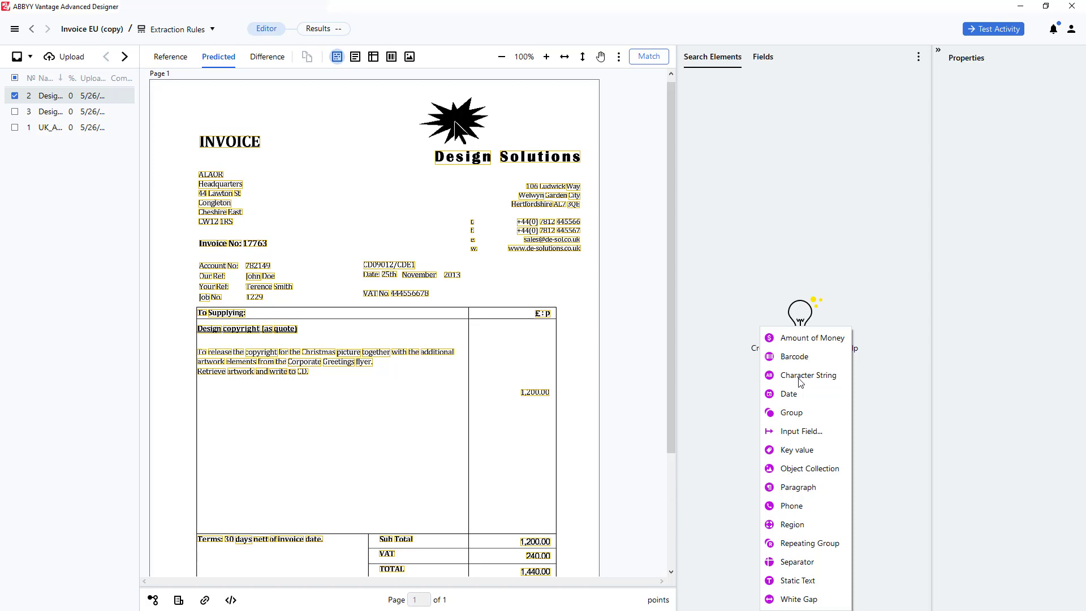
left_click(832, 575)
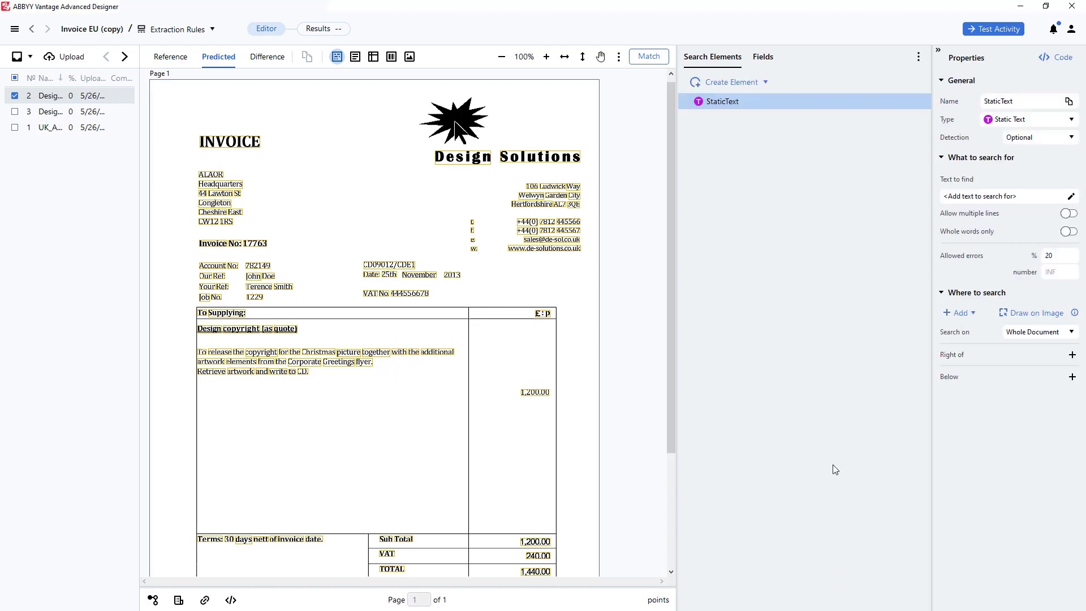
left_click(996, 101)
key("ctrl+a")
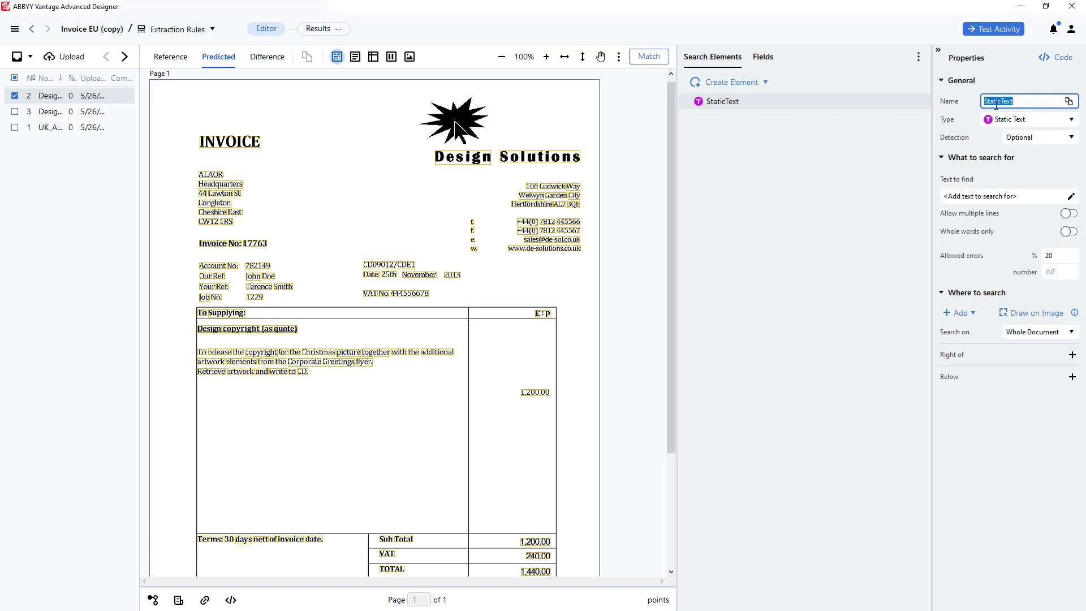
key("BackSpace")
type("kwTerms")
left_click(1053, 137)
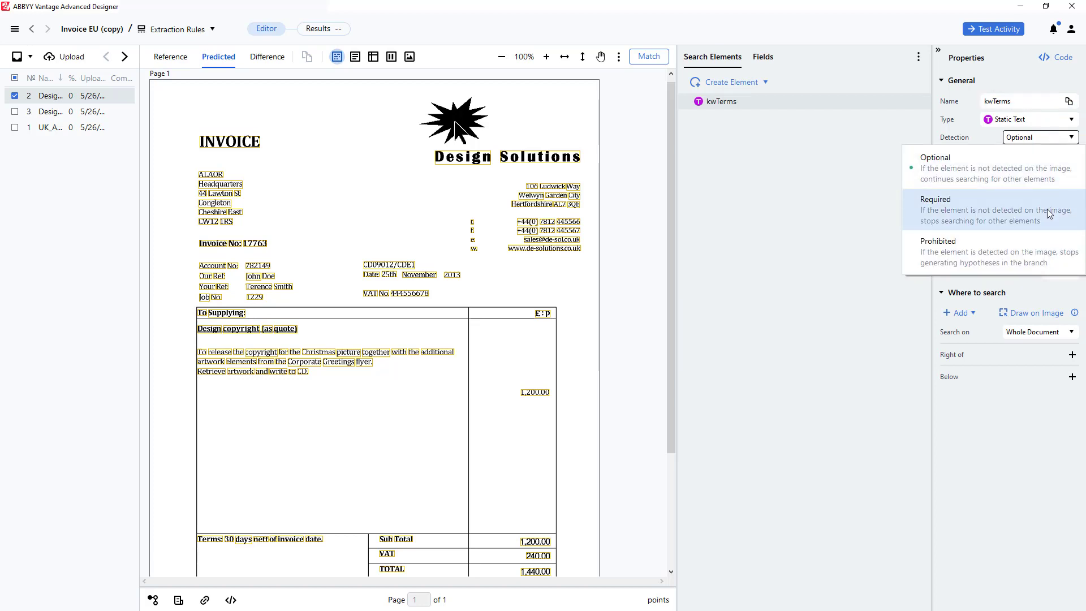
left_click(1046, 212)
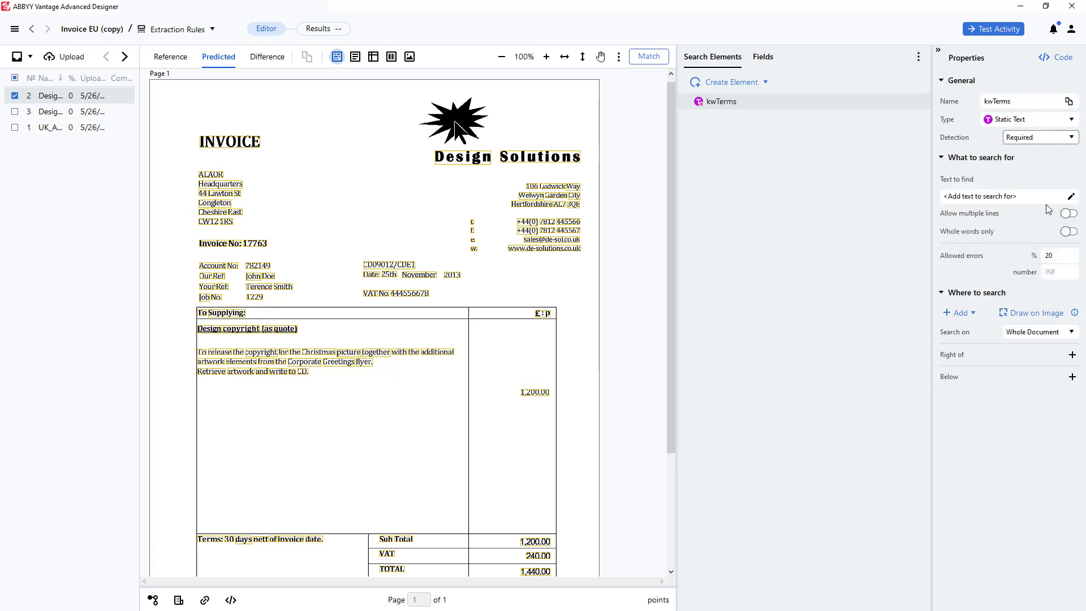
Set the text to find for the kwTerms element to "Terms:".
left_click(1047, 199)
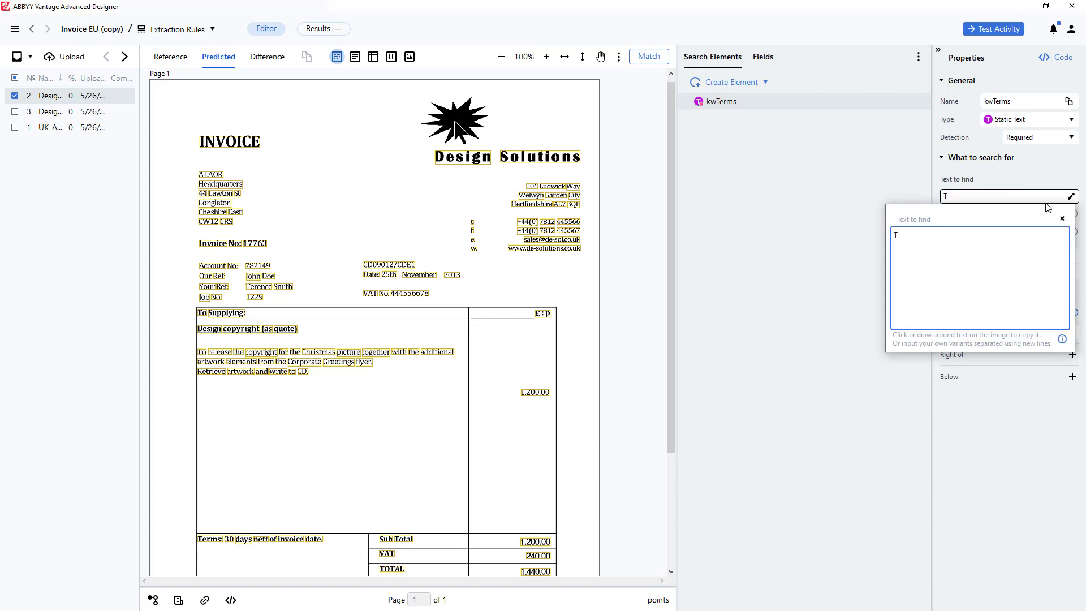
type("Terms:")
left_click(1062, 218)
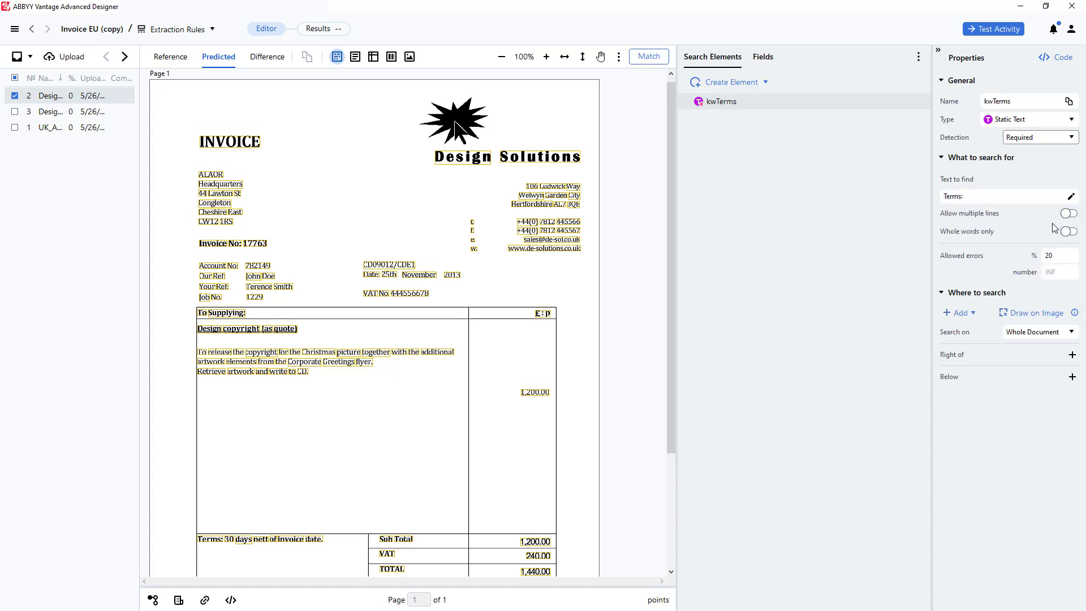
Restrict kwTerms to the occurrence nearest to the bottom page edge and match the selected invoice to check it.
left_click(974, 316)
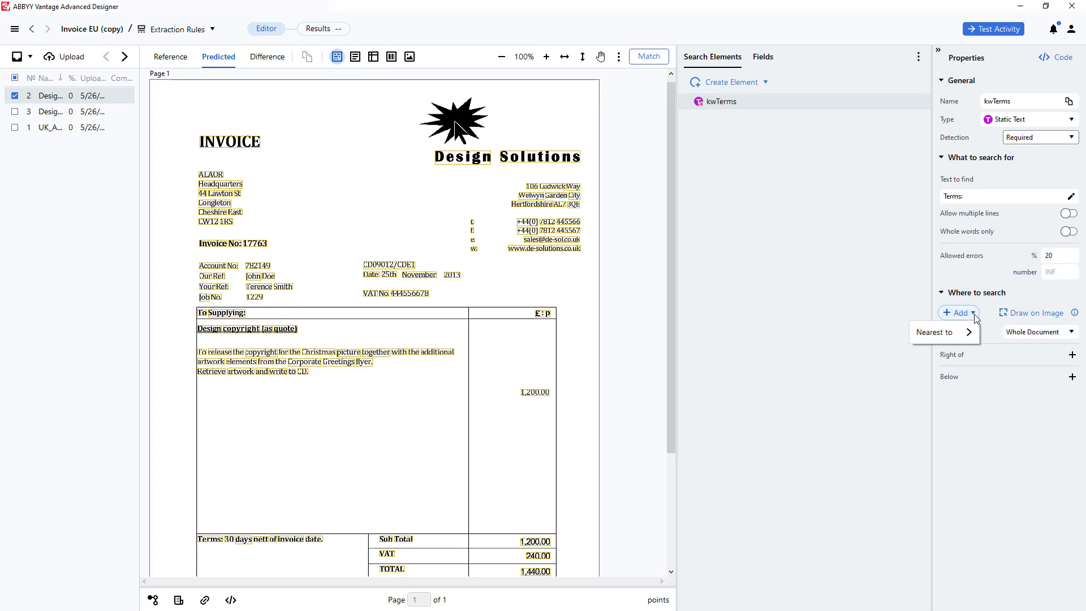
mouse_move(972, 332)
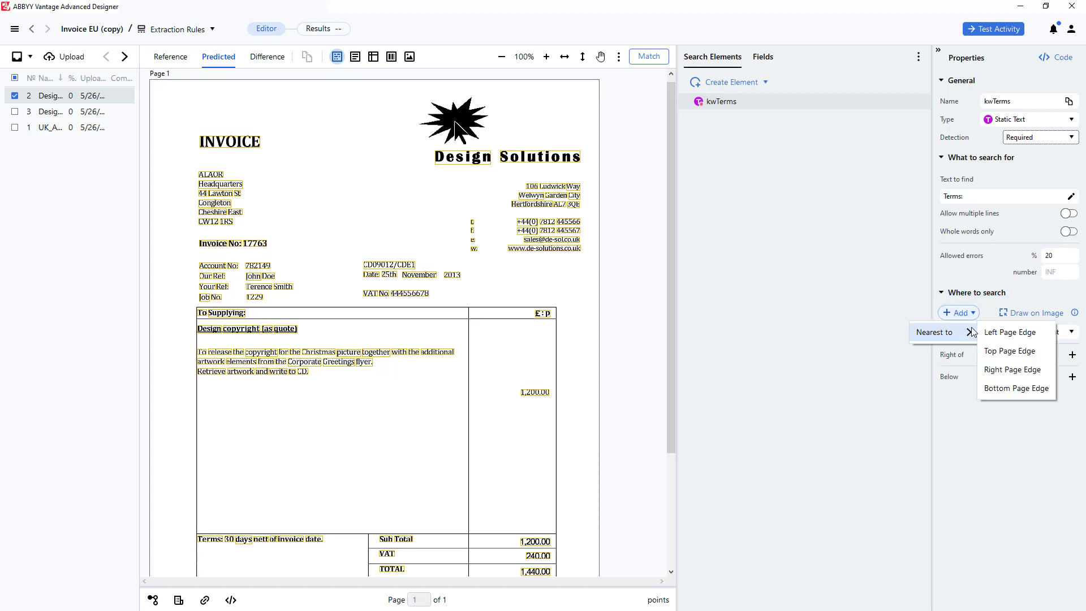
left_click(1018, 389)
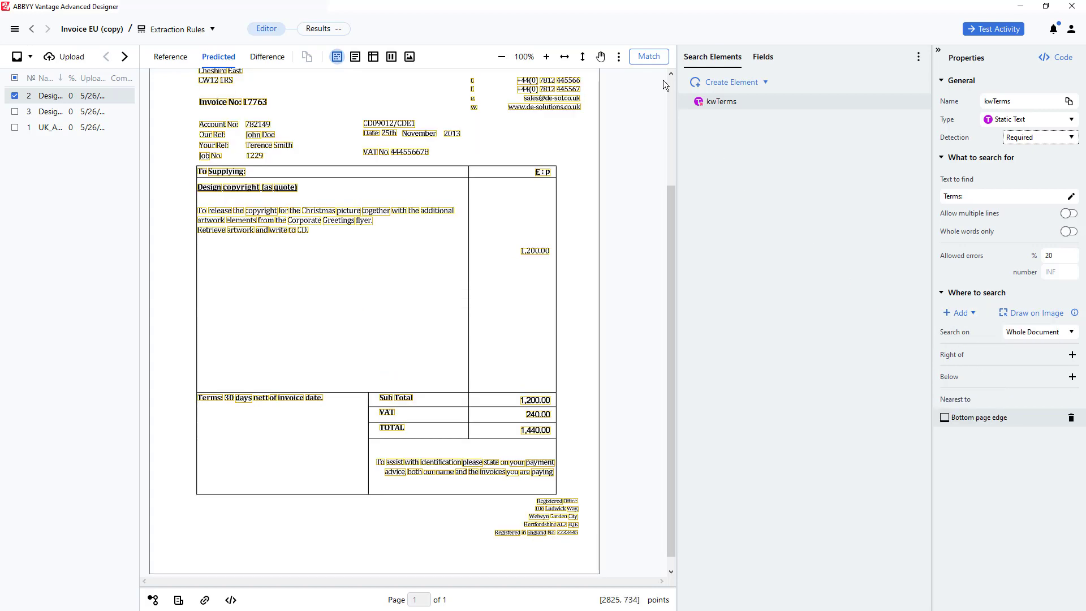
left_click(646, 58)
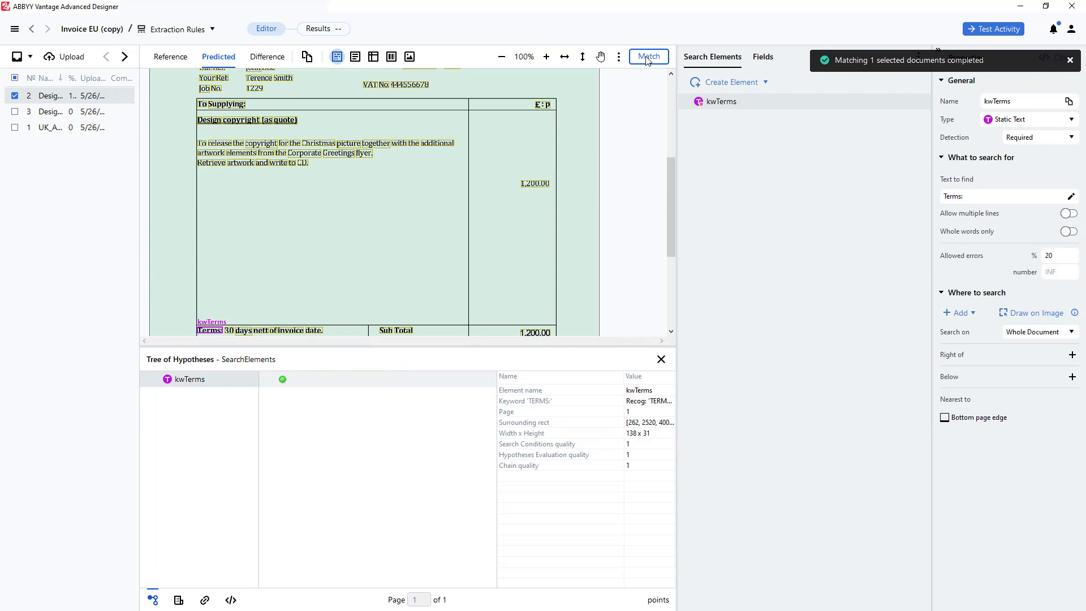
left_click_drag(668, 186, 671, 196)
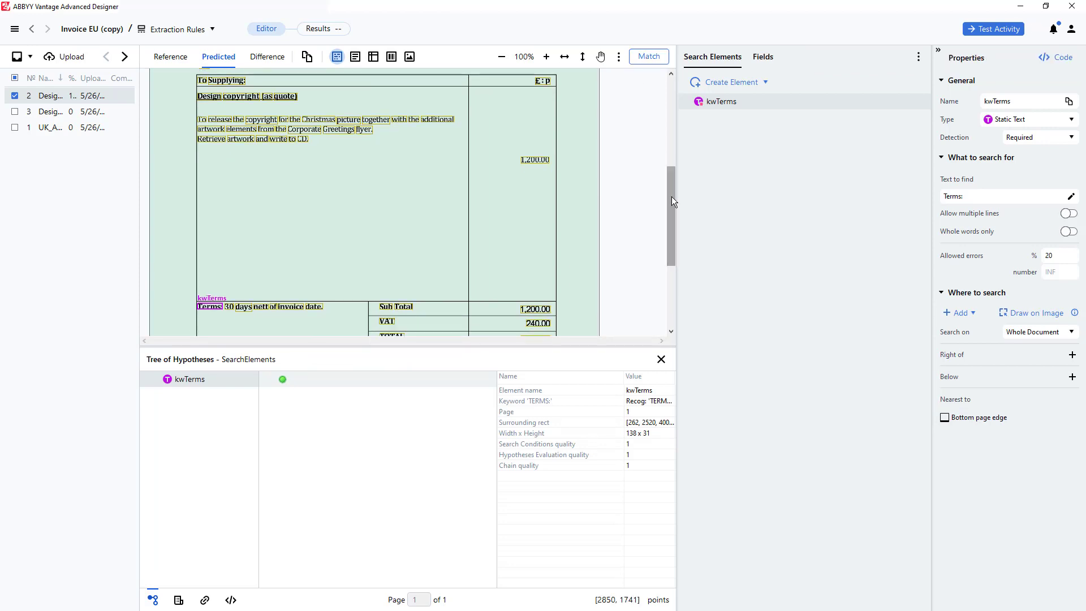
Create a Paragraph search element with detection set to Required and a maximum line count of 3.
left_click(764, 83)
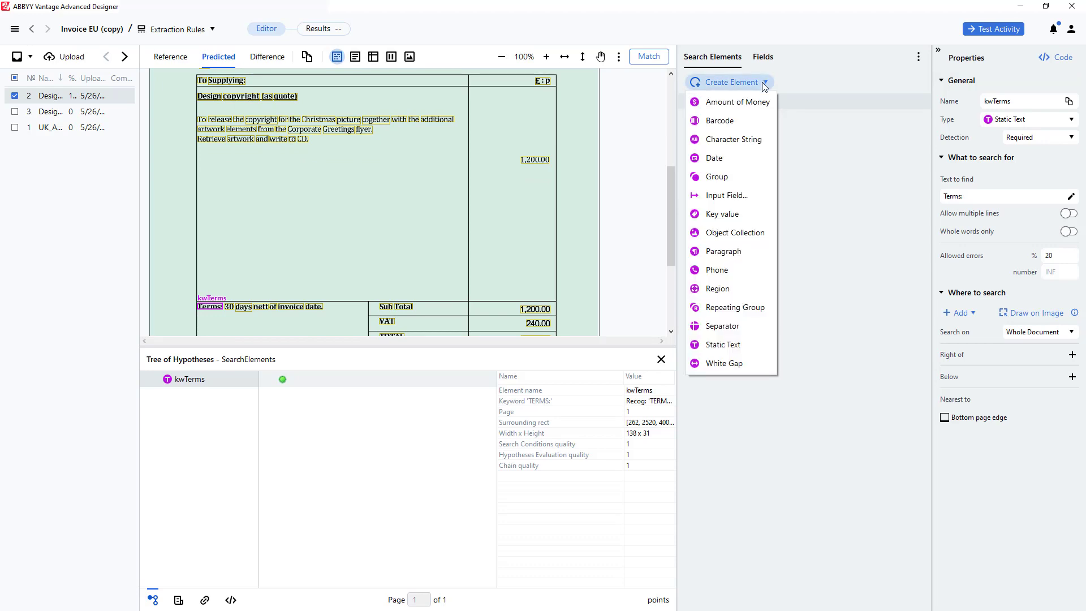
left_click(765, 248)
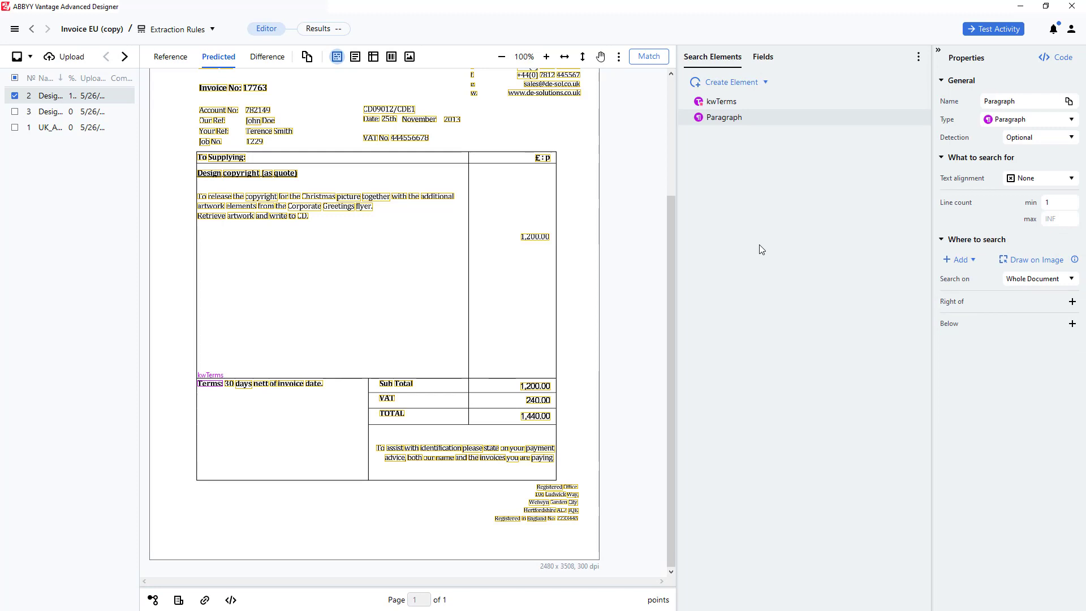
left_click(1017, 138)
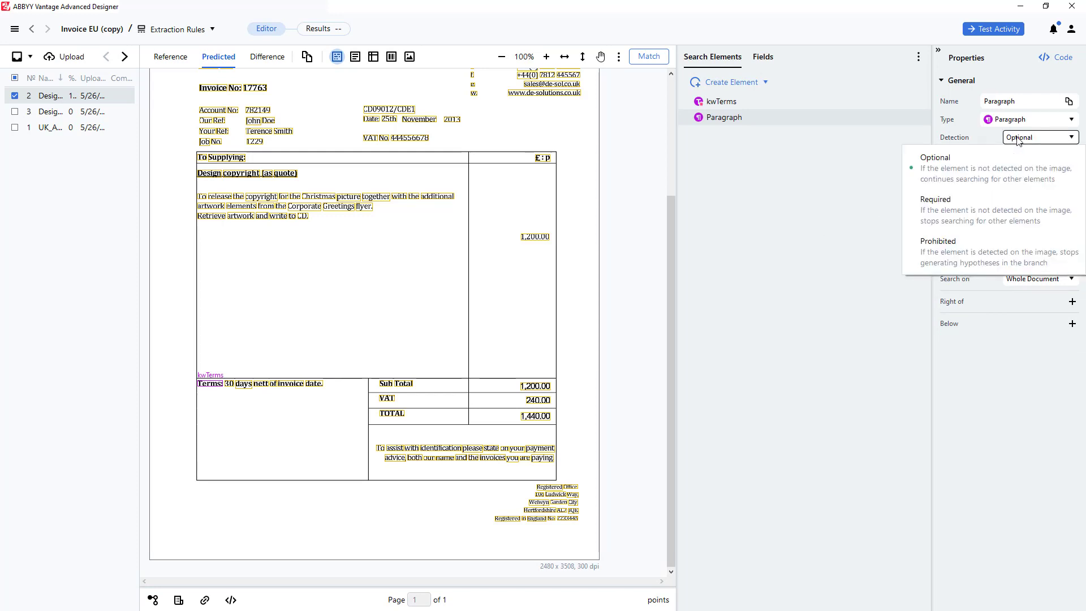
left_click(1010, 201)
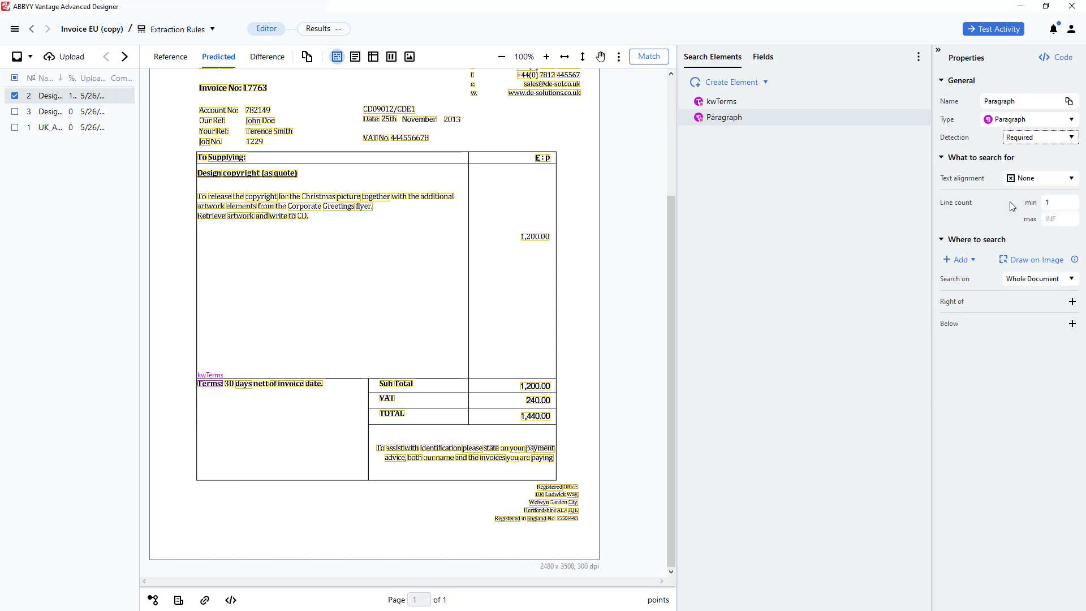
left_click(1048, 219)
left_click(1048, 219)
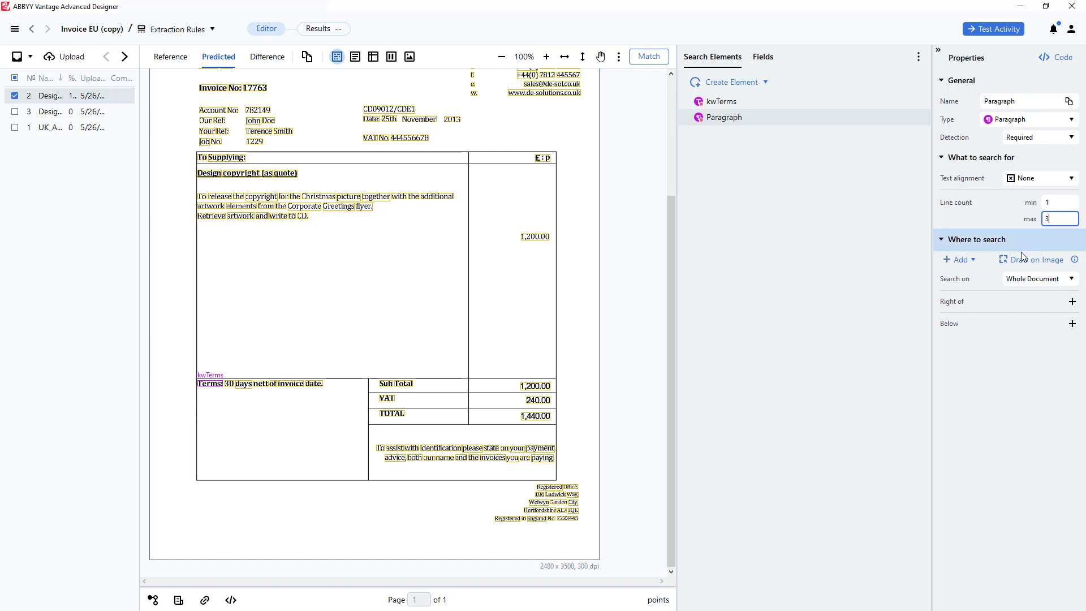
Add a search condition placing the Paragraph element nearest to the kwTerms element.
left_click(974, 261)
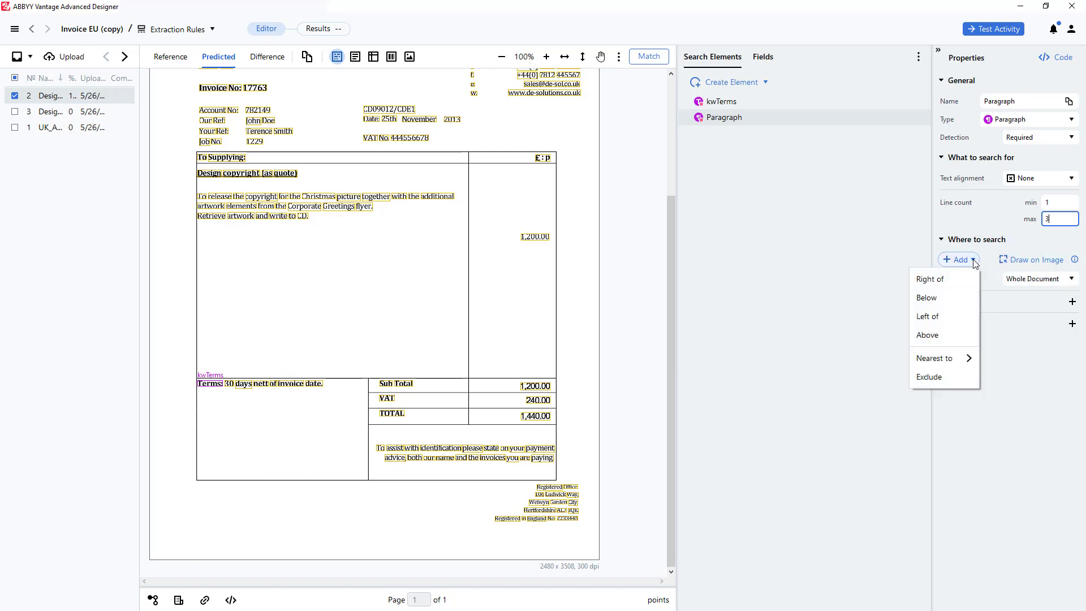
mouse_move(966, 366)
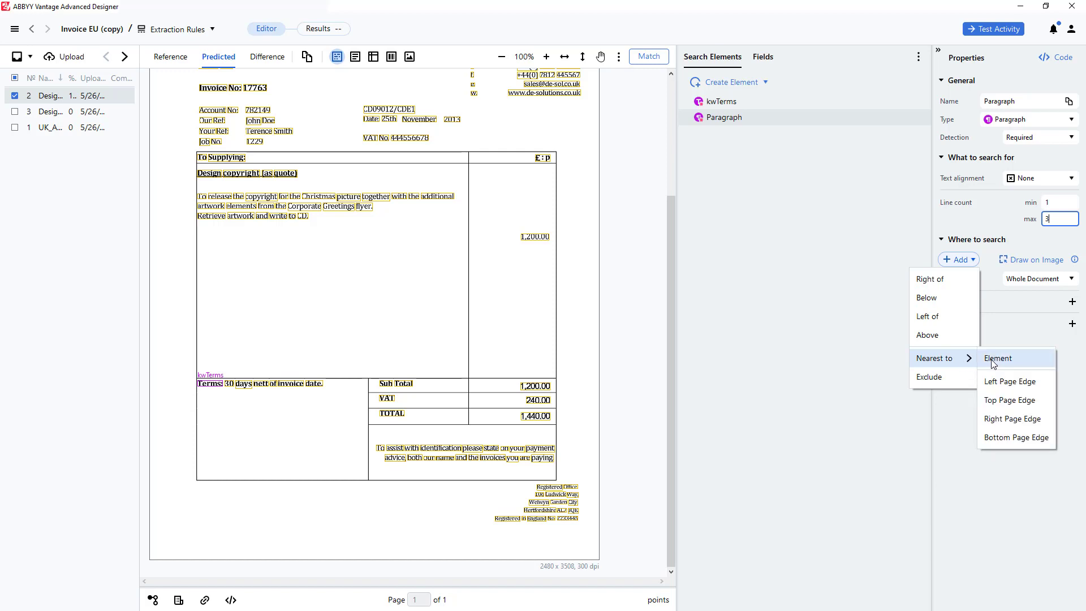
left_click(991, 358)
left_click(780, 221)
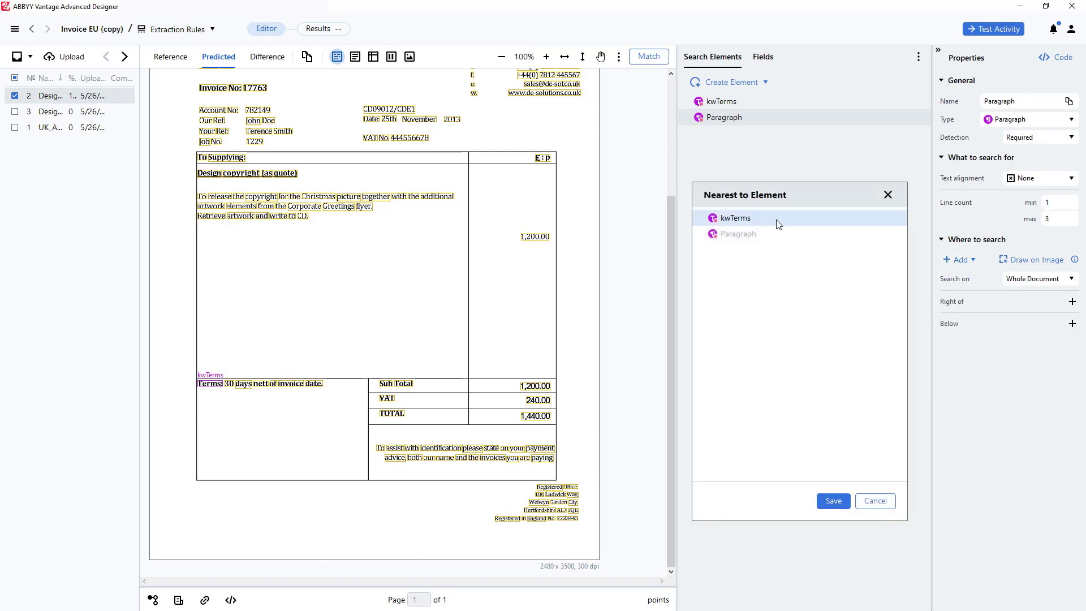
left_click(846, 502)
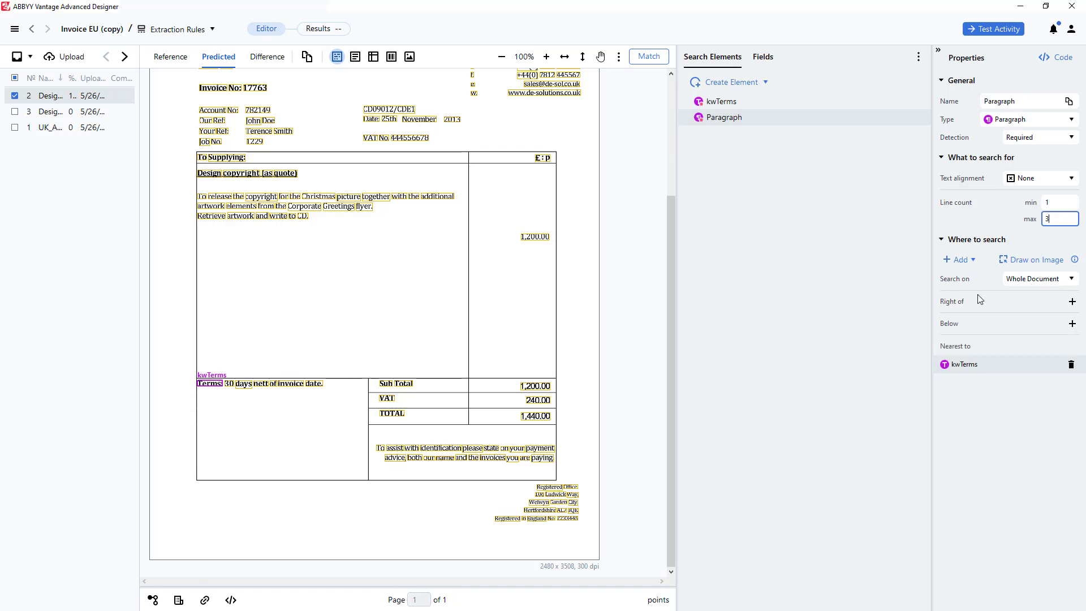
Exclude the kwTerms element from the Paragraph element's search area and match the selected invoice.
left_click(972, 261)
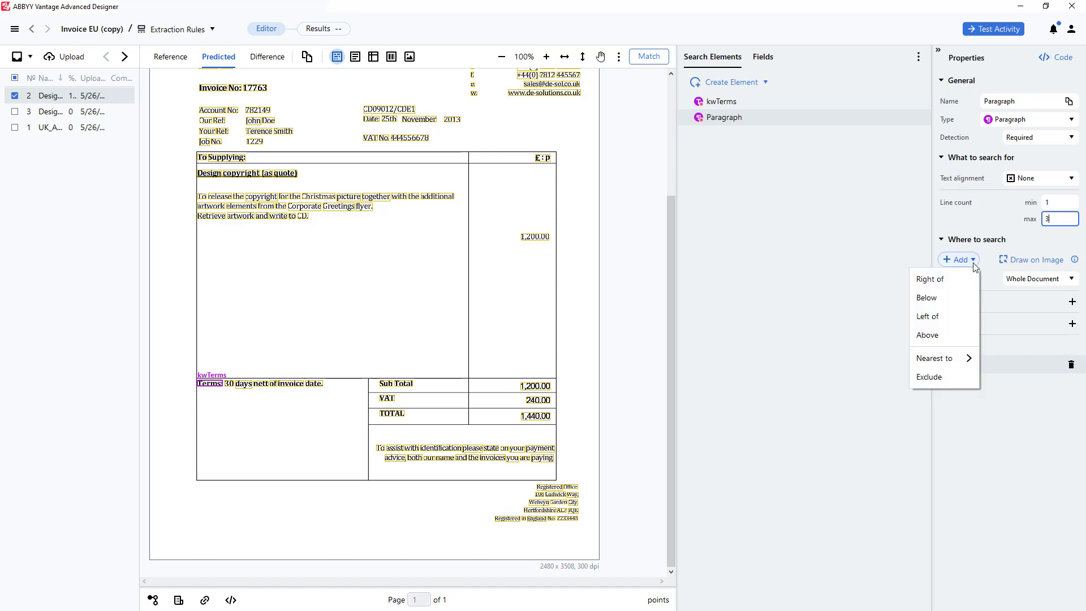
left_click(965, 380)
left_click(783, 198)
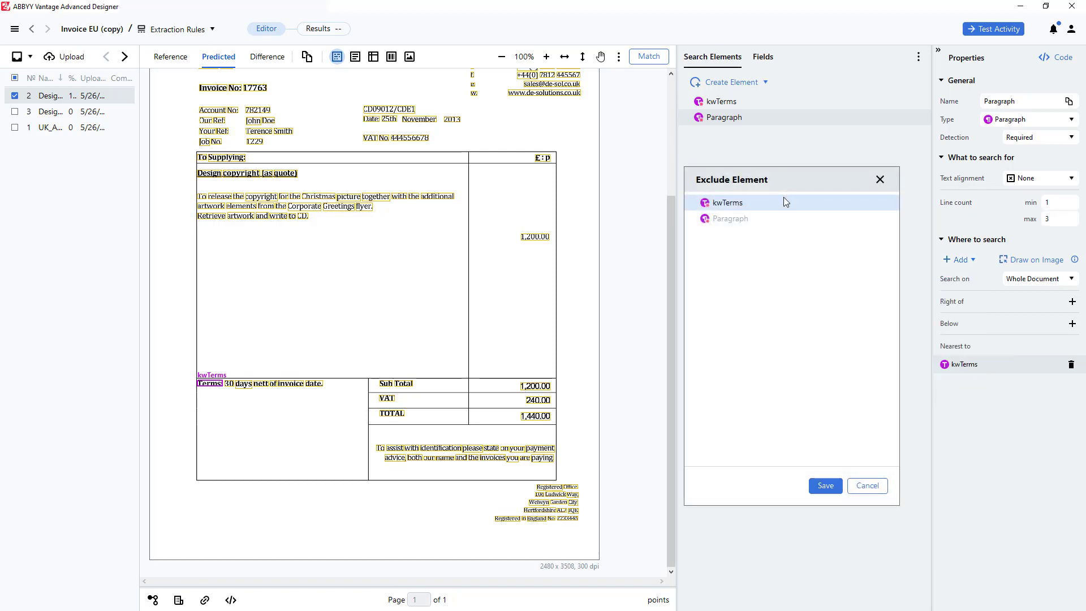
left_click(836, 487)
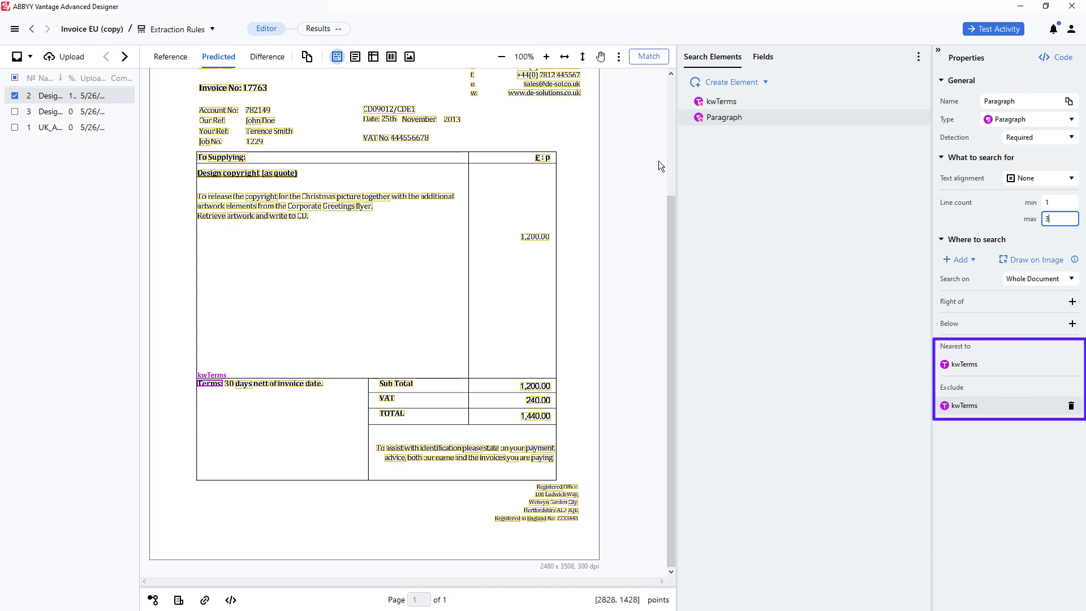
left_click(642, 58)
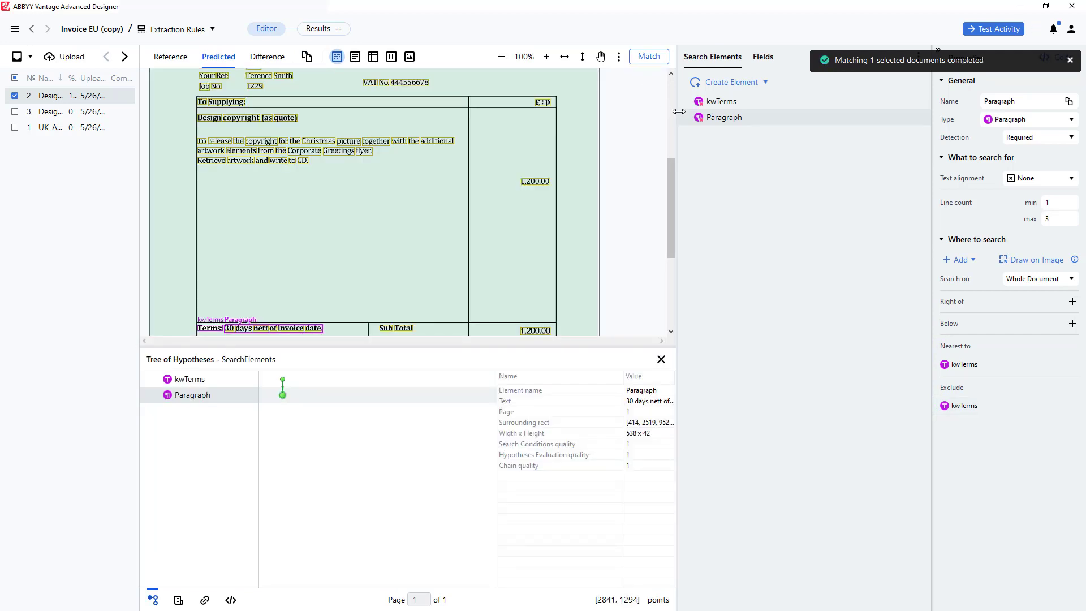
Pass the Paragraph element's region to the Terms field and match the selected invoice to check the field mapping.
left_click(725, 120)
right_click(726, 122)
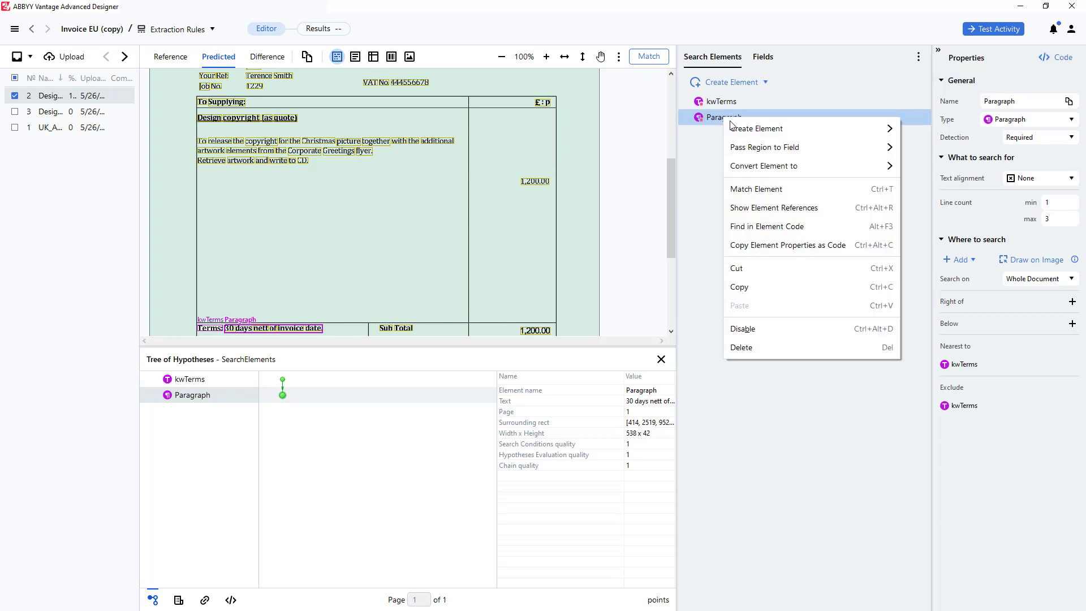
mouse_move(830, 154)
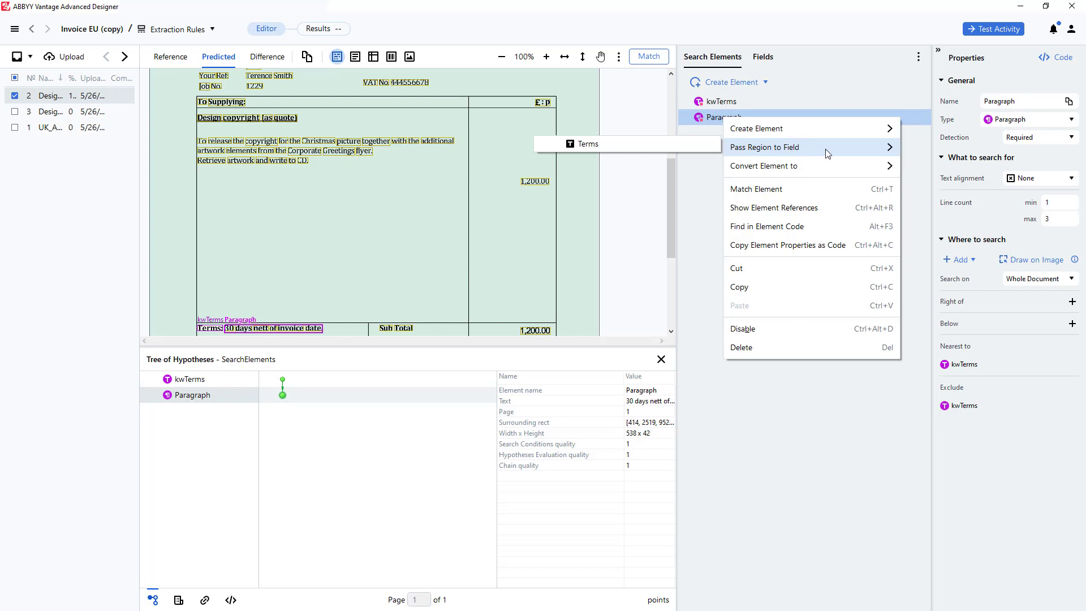
left_click(711, 144)
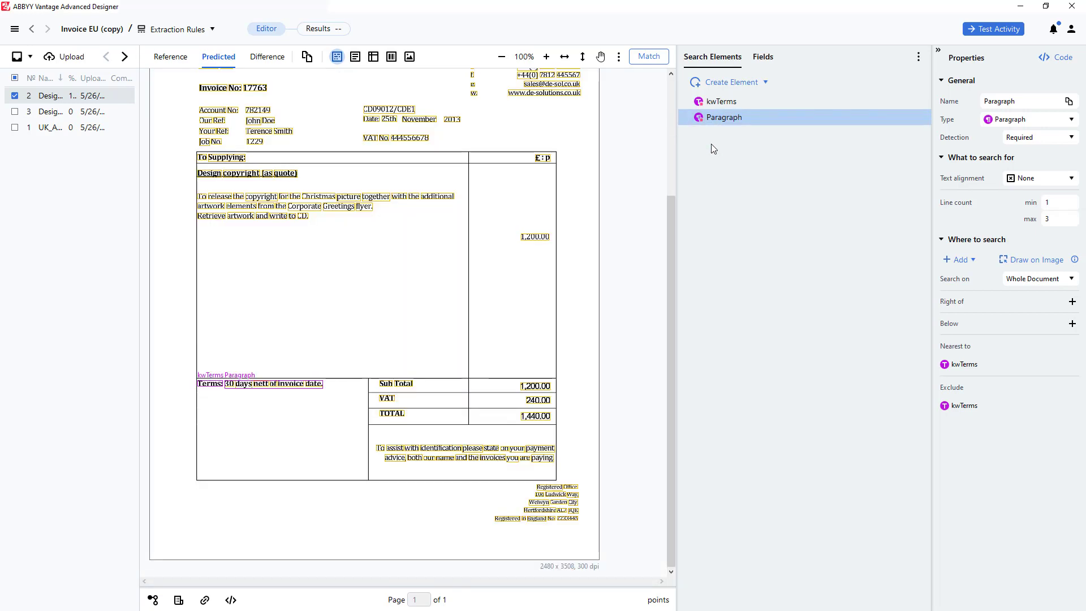
left_click(766, 58)
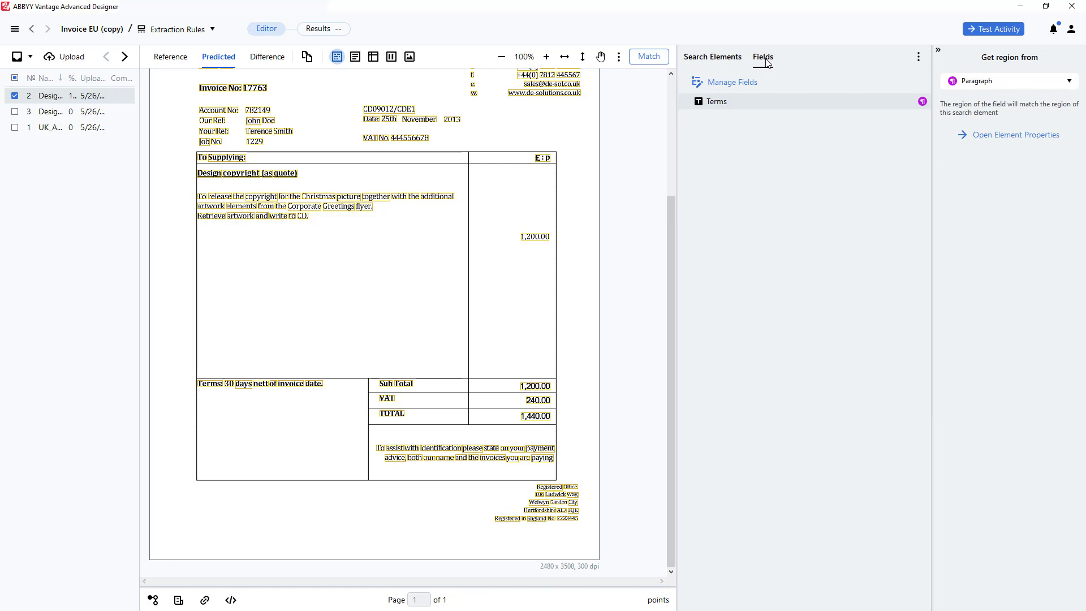
left_click(666, 62)
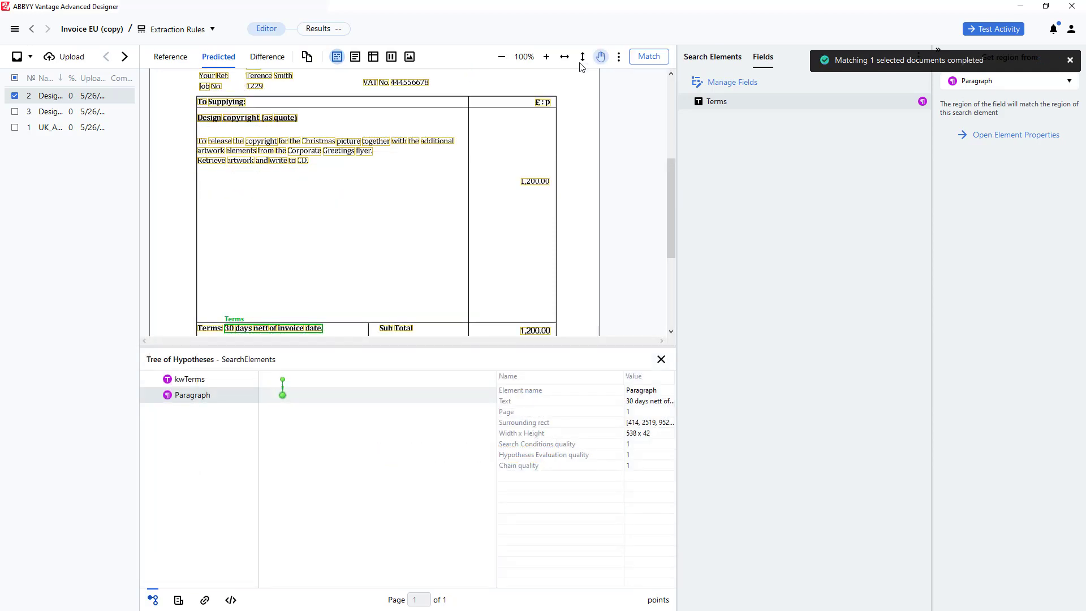
Return to the skill's activities and save an Extraction Rules condition script returning true only when the Vendor Name equals 'Design Solutions'.
left_click(82, 30)
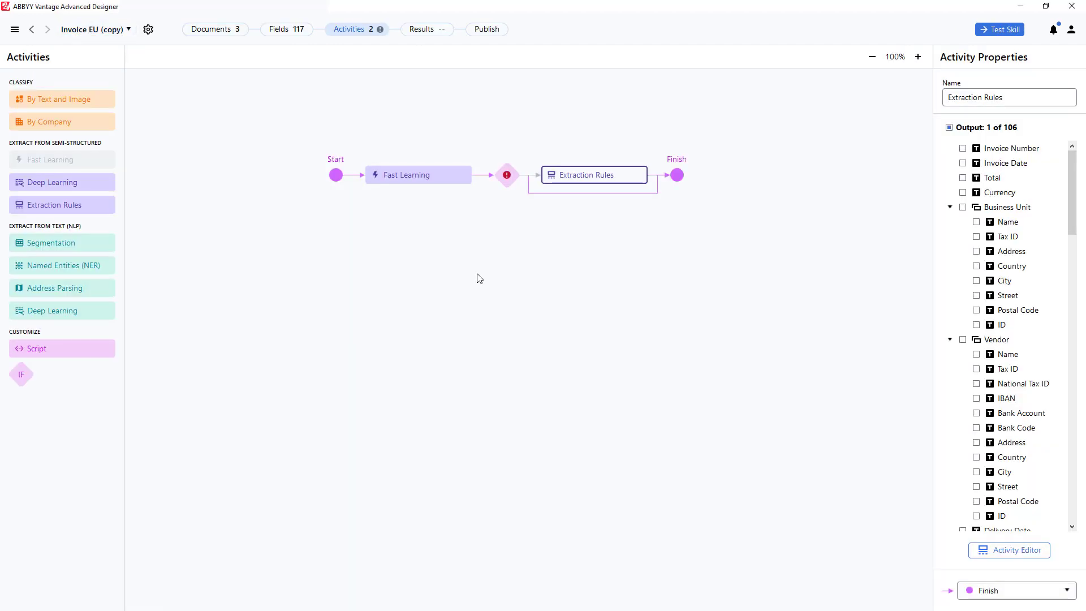
left_click(507, 174)
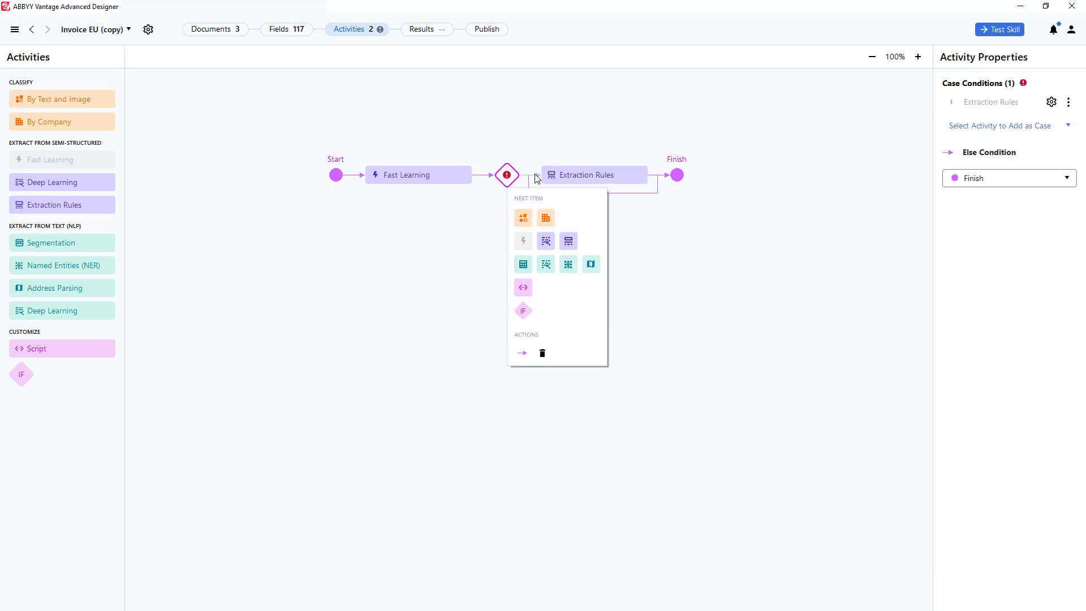
left_click(1052, 103)
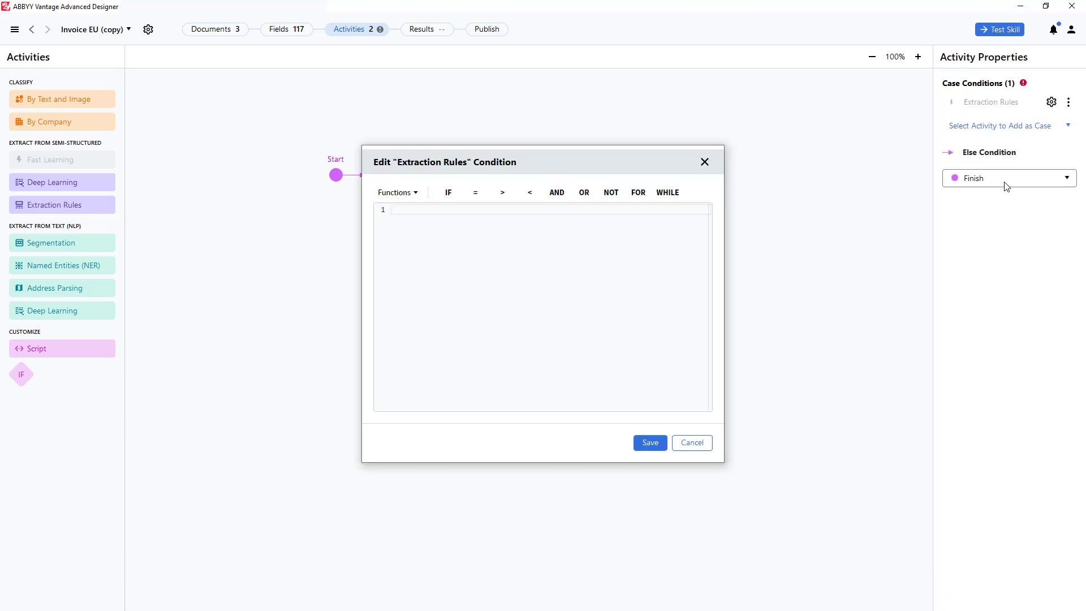
left_click_drag(723, 462, 933, 525)
left_click_drag(737, 169, 687, 231)
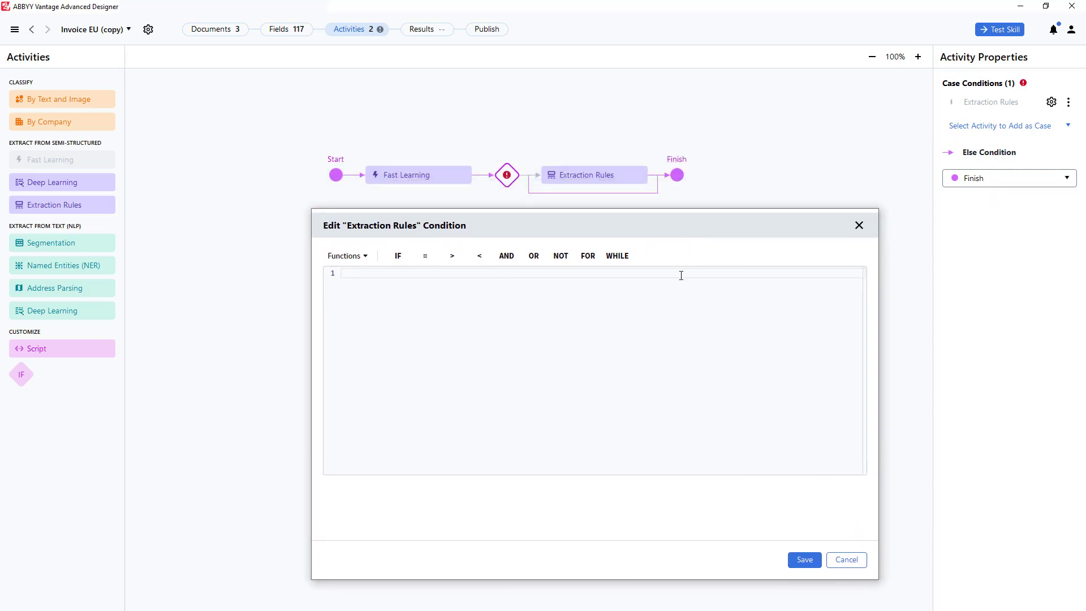
key("ctrl+v")
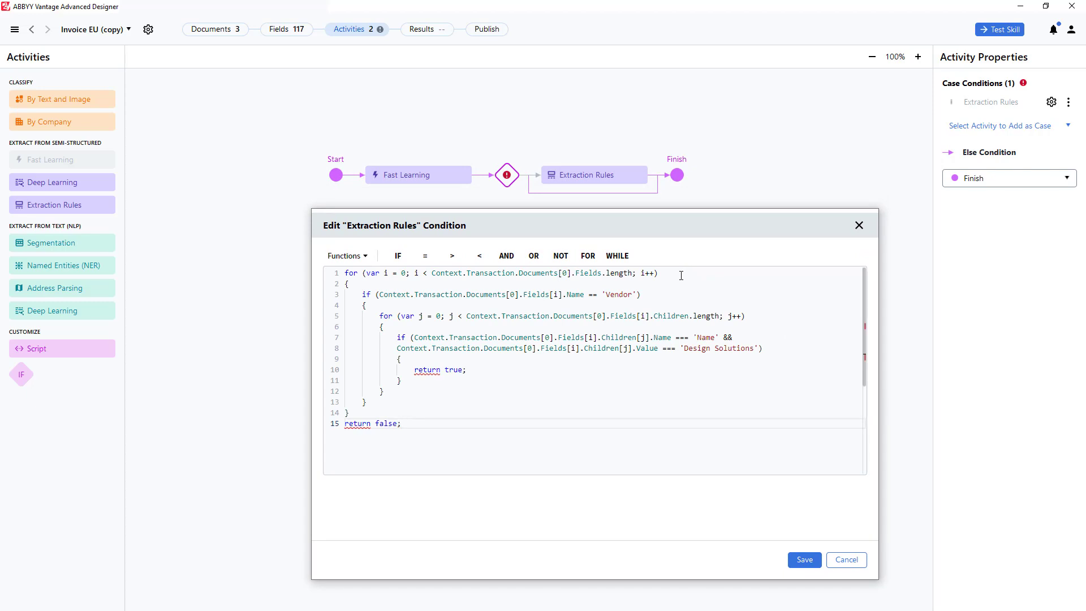
left_click(801, 557)
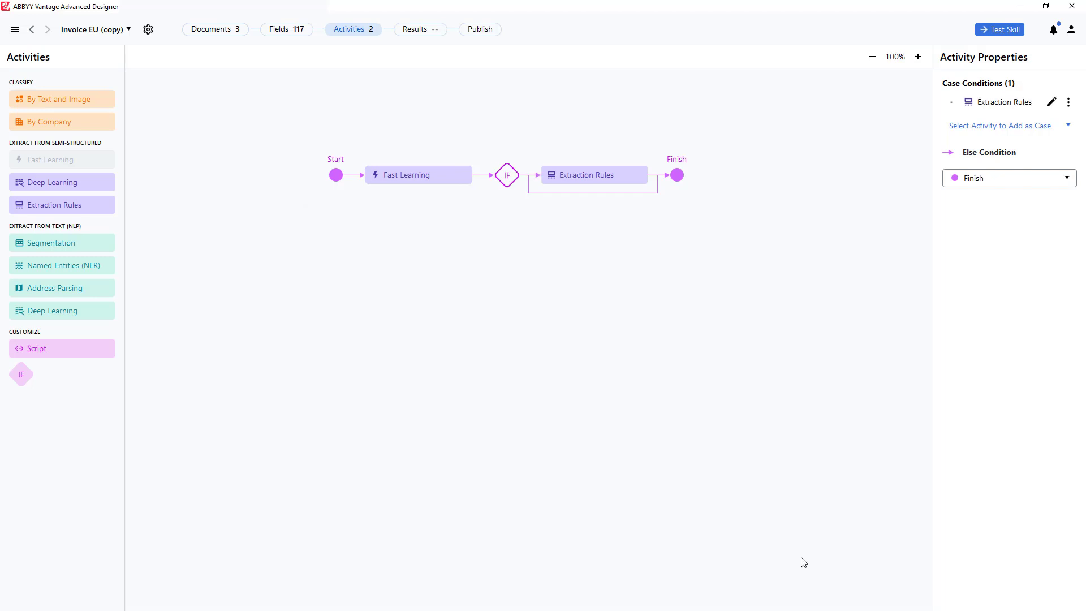
Test the skill and examine the predicted Terms field of the UK_Aclam.tif invoice.
left_click(1002, 31)
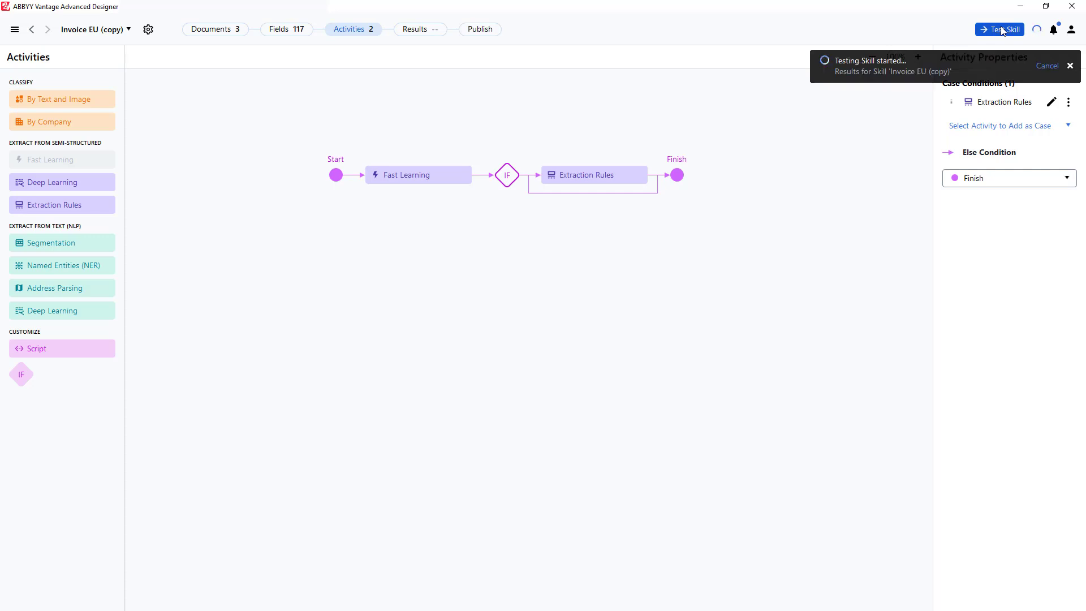
left_click(302, 33)
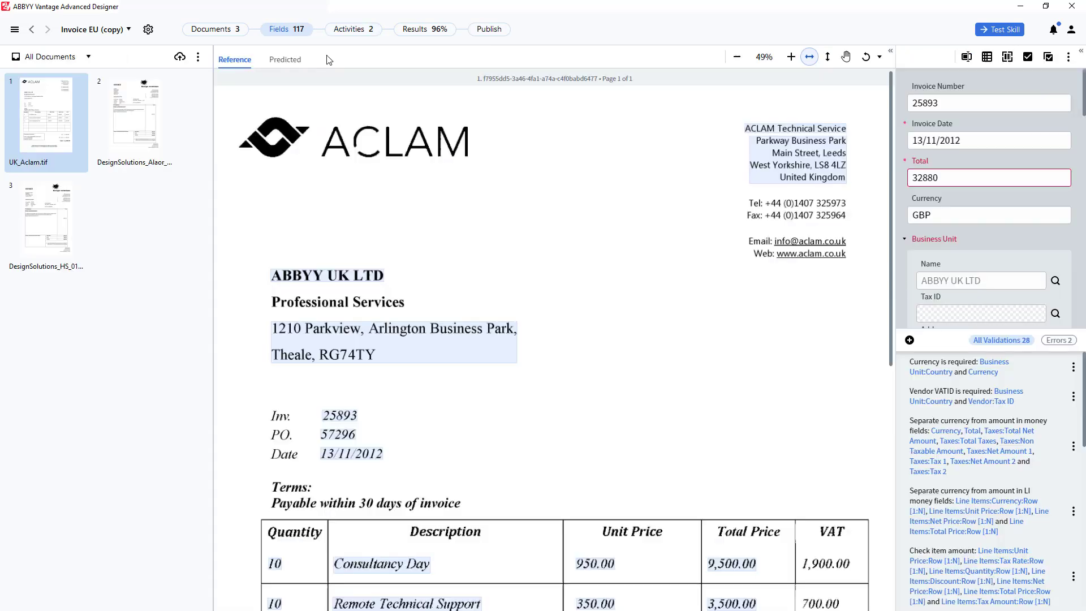
left_click(297, 62)
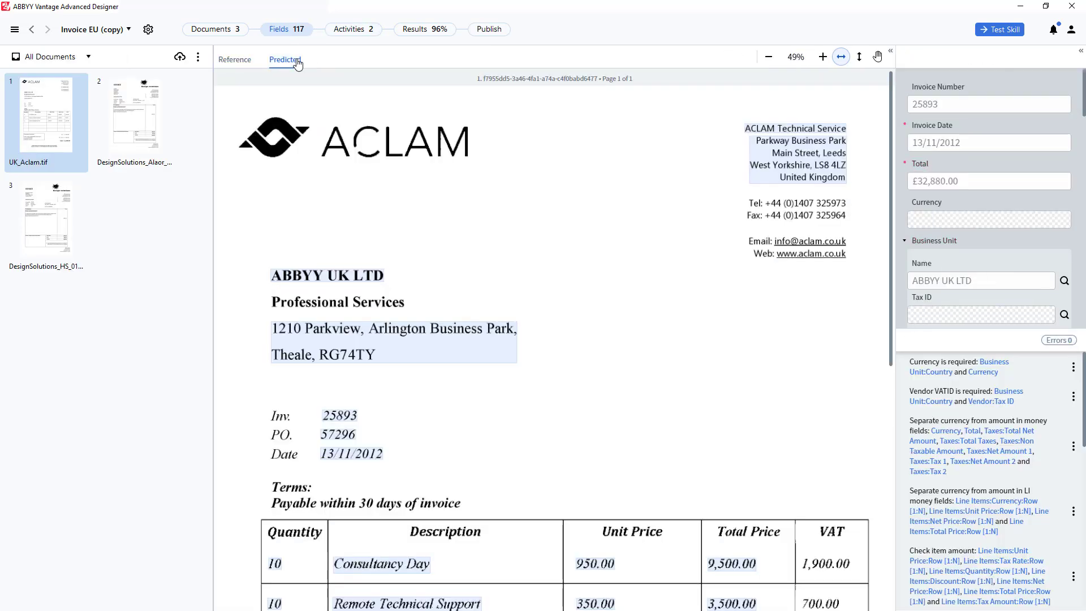
scroll(931, 179, "down", 5)
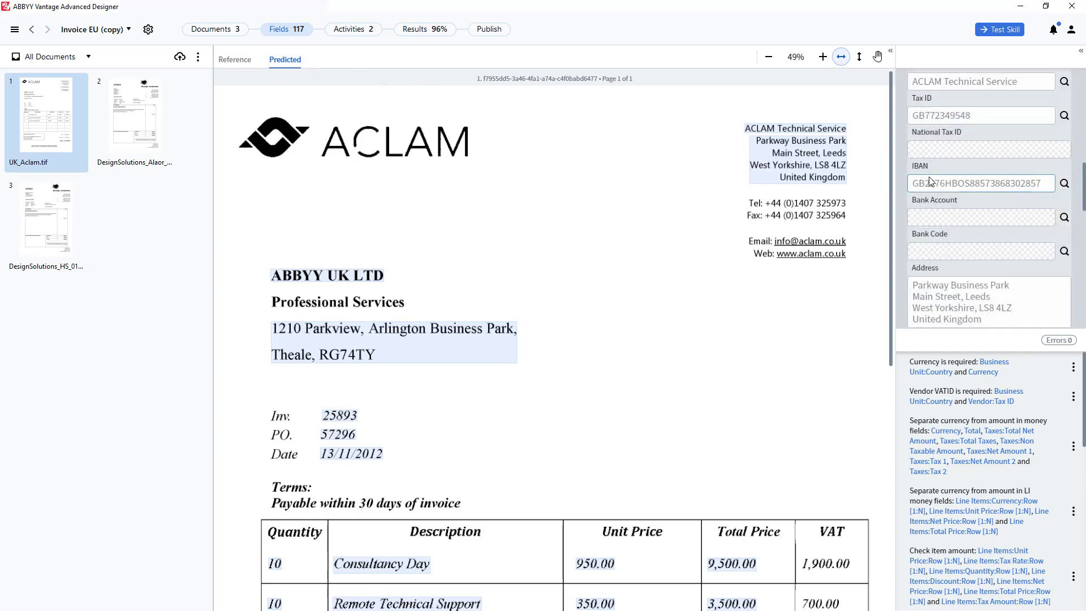
scroll(930, 180, "down", 10)
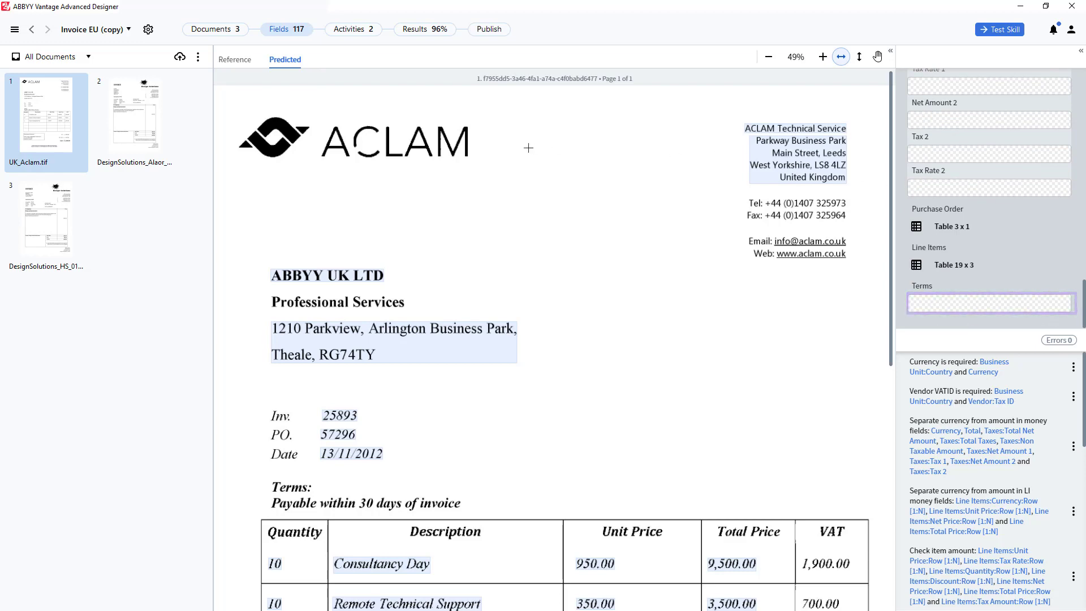
Check the predicted Terms field and its region in the document on both Design Solutions invoices.
left_click(146, 123)
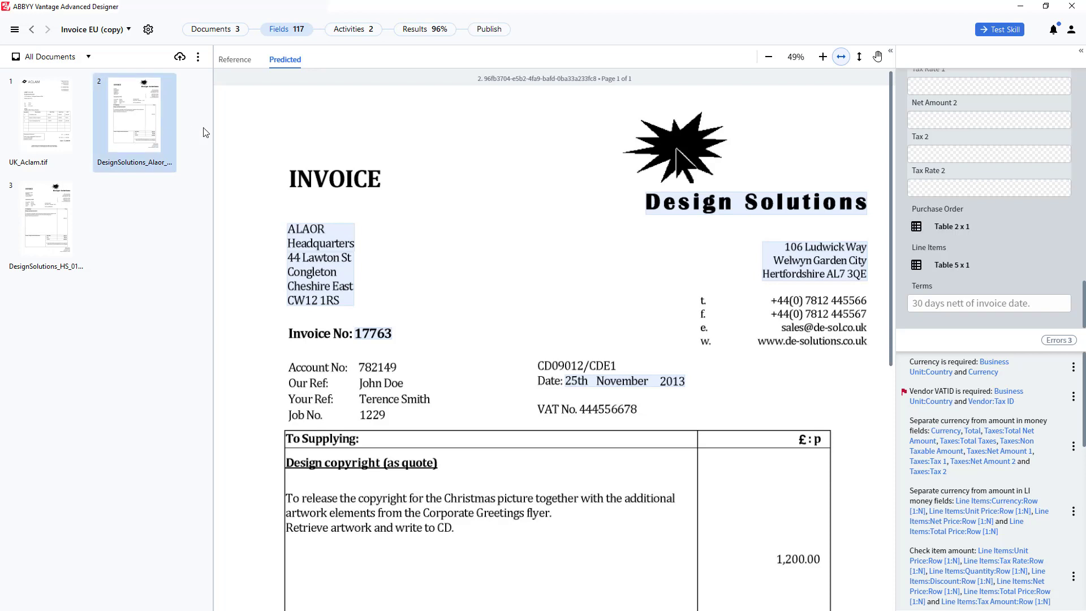
left_click(944, 310)
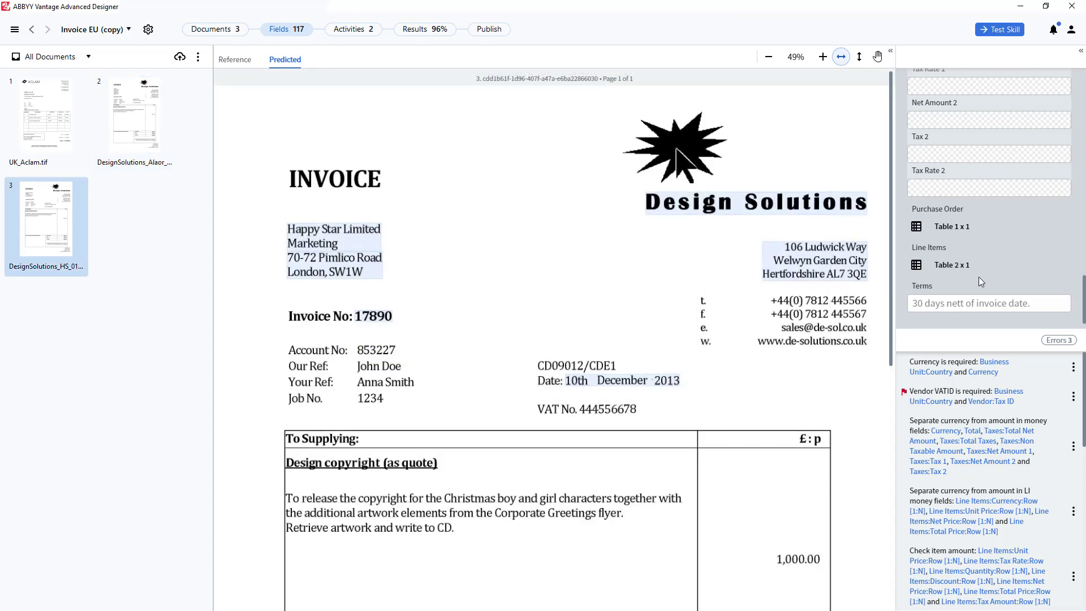
left_click(981, 302)
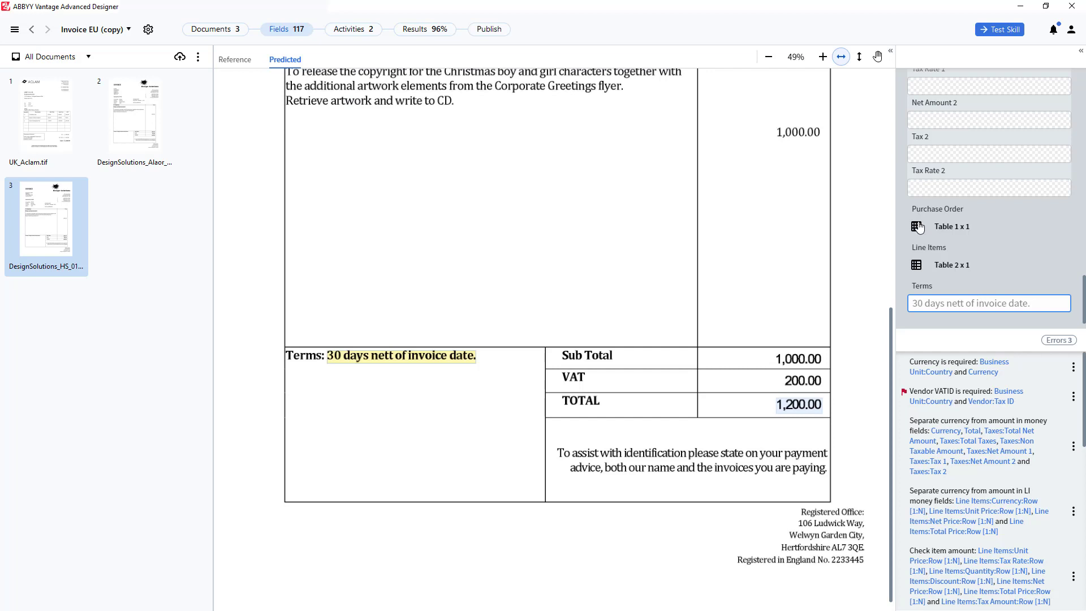
Publish the skill under the name 'Invoice EU (copy) with IF and extra field for Design Solutions'.
left_click(490, 32)
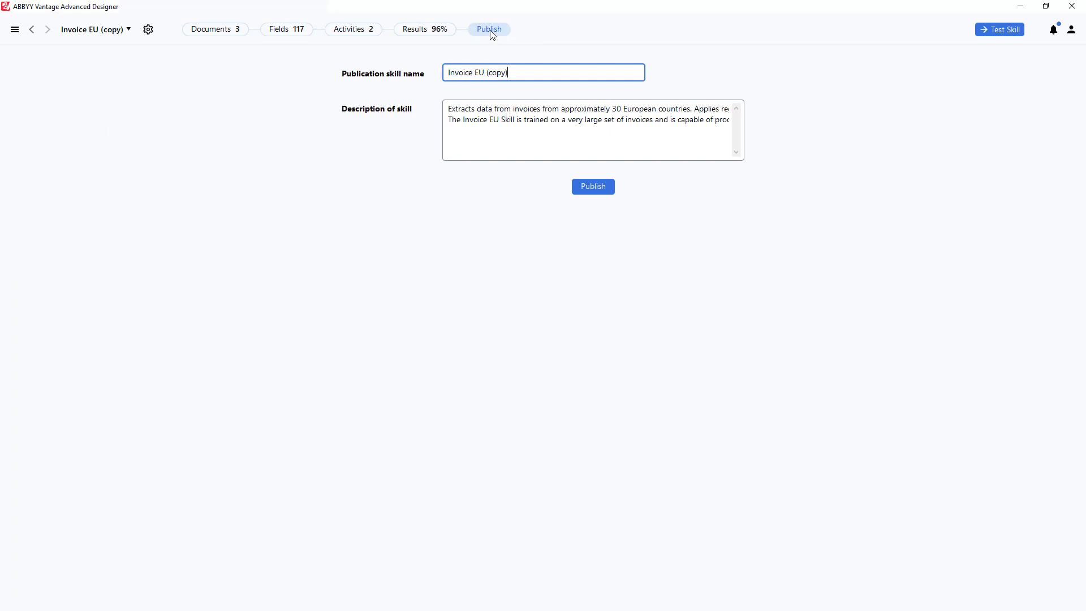
type("with IF and extra field for Design Solutions")
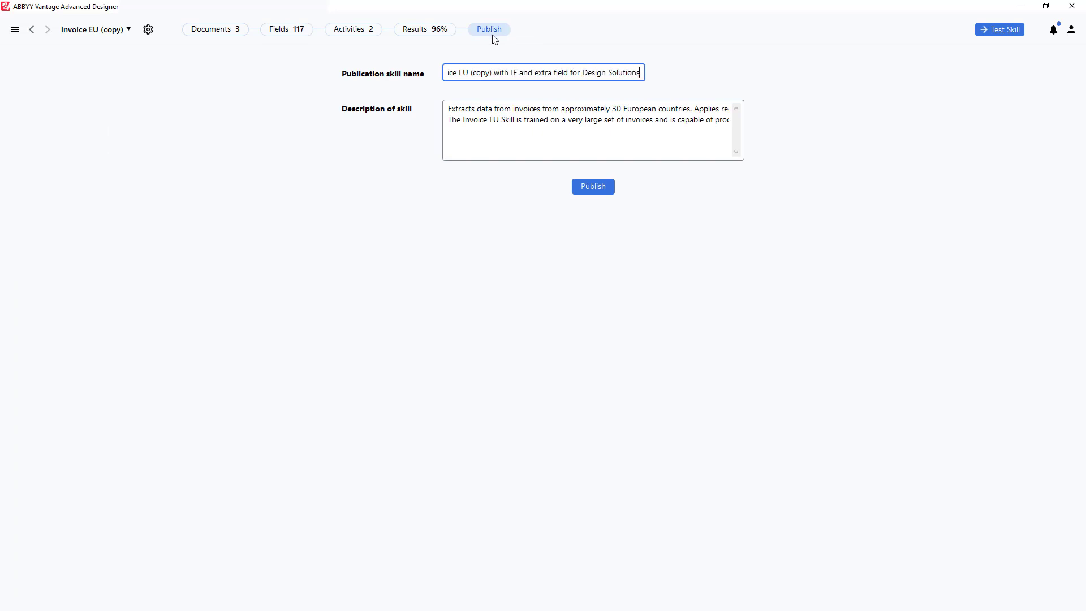
left_click(589, 186)
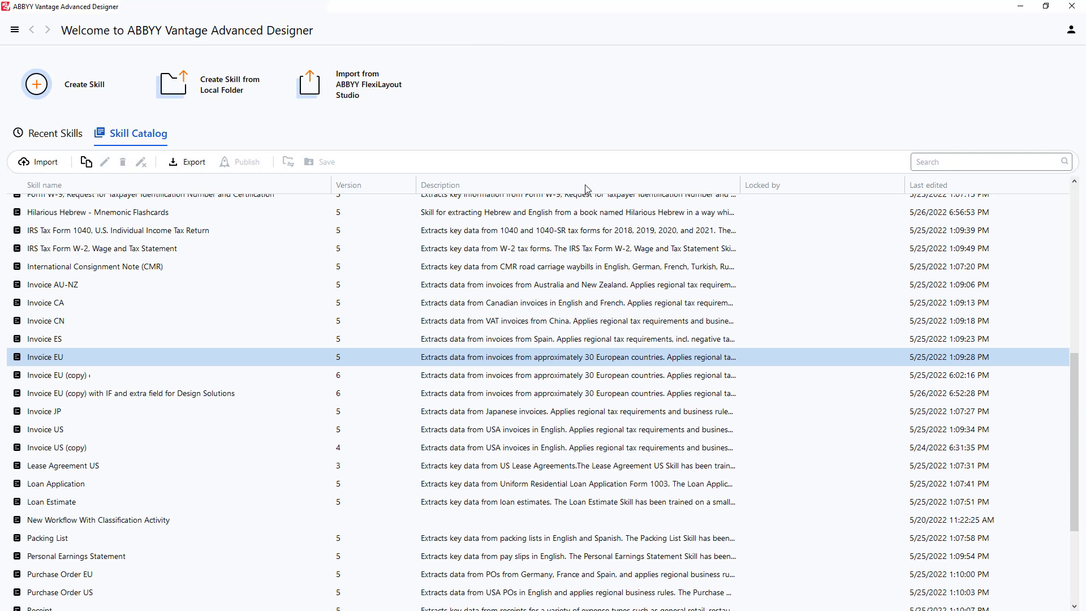